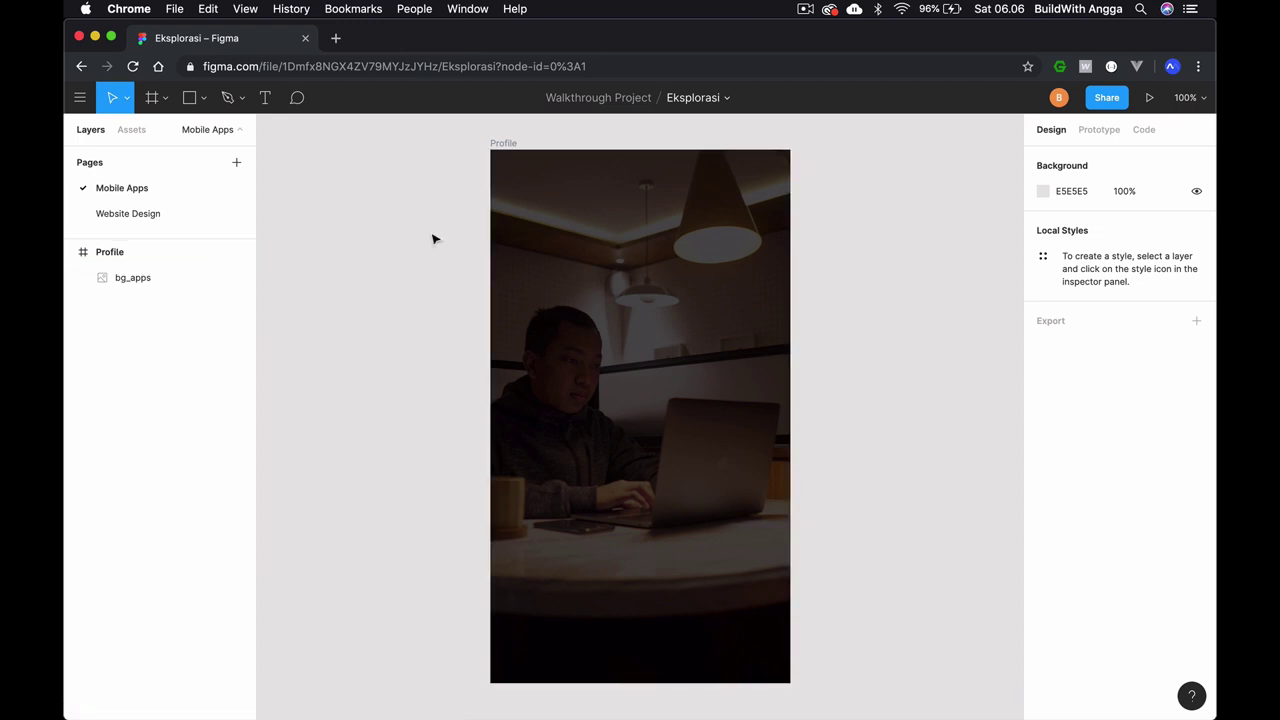
Rename the Profile frame layer to 'Splash', then deselect it.
scroll(406, 246, "left", 1)
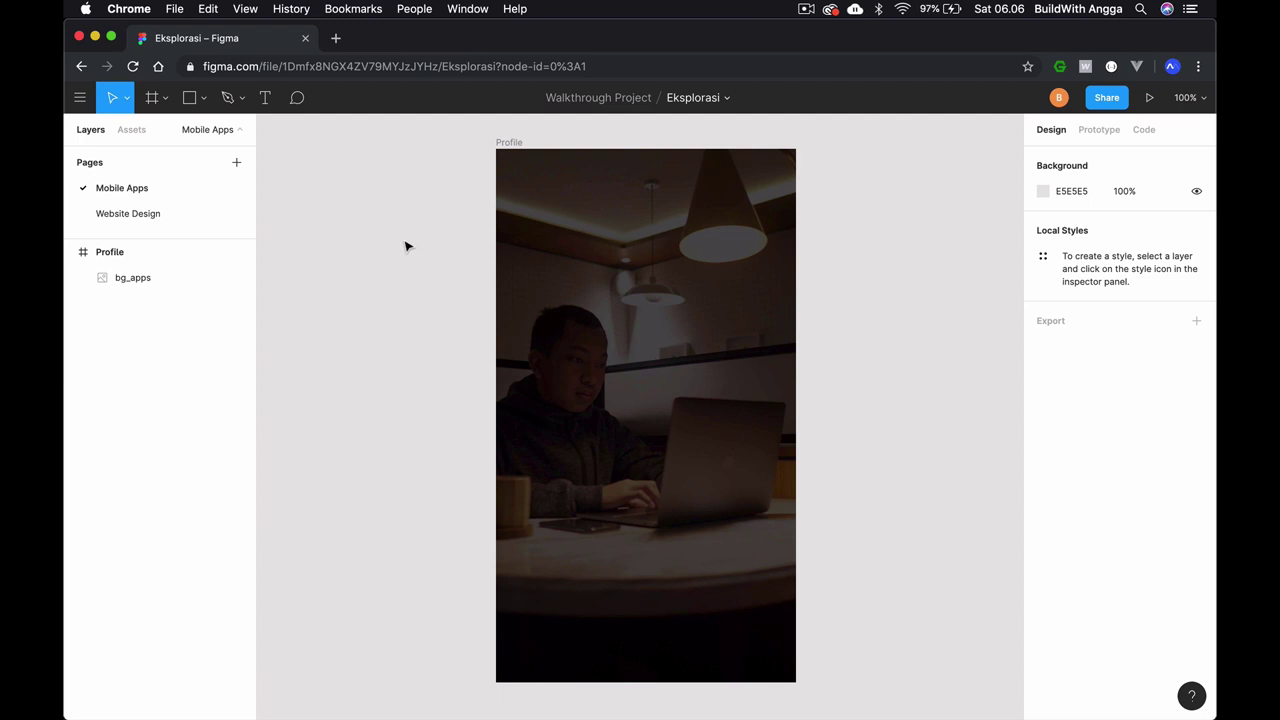
left_click(510, 143)
key("super+r")
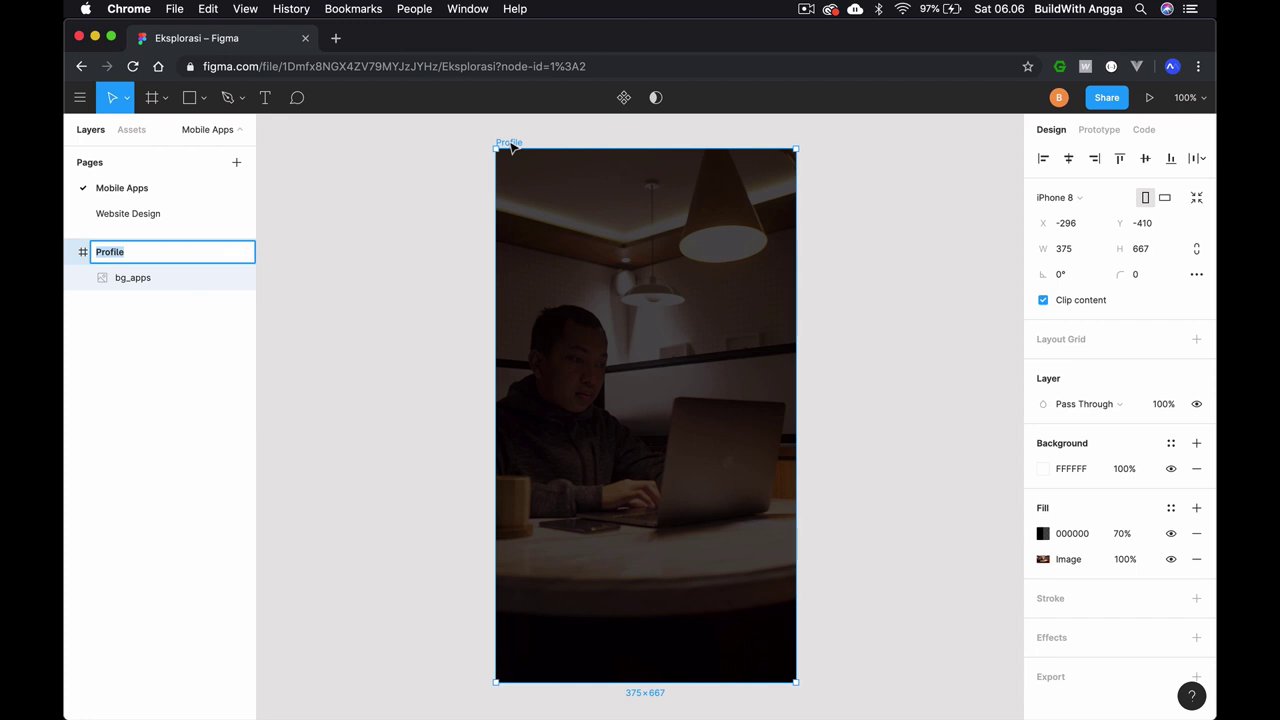
type("Splash")
key("Return")
left_click(392, 217)
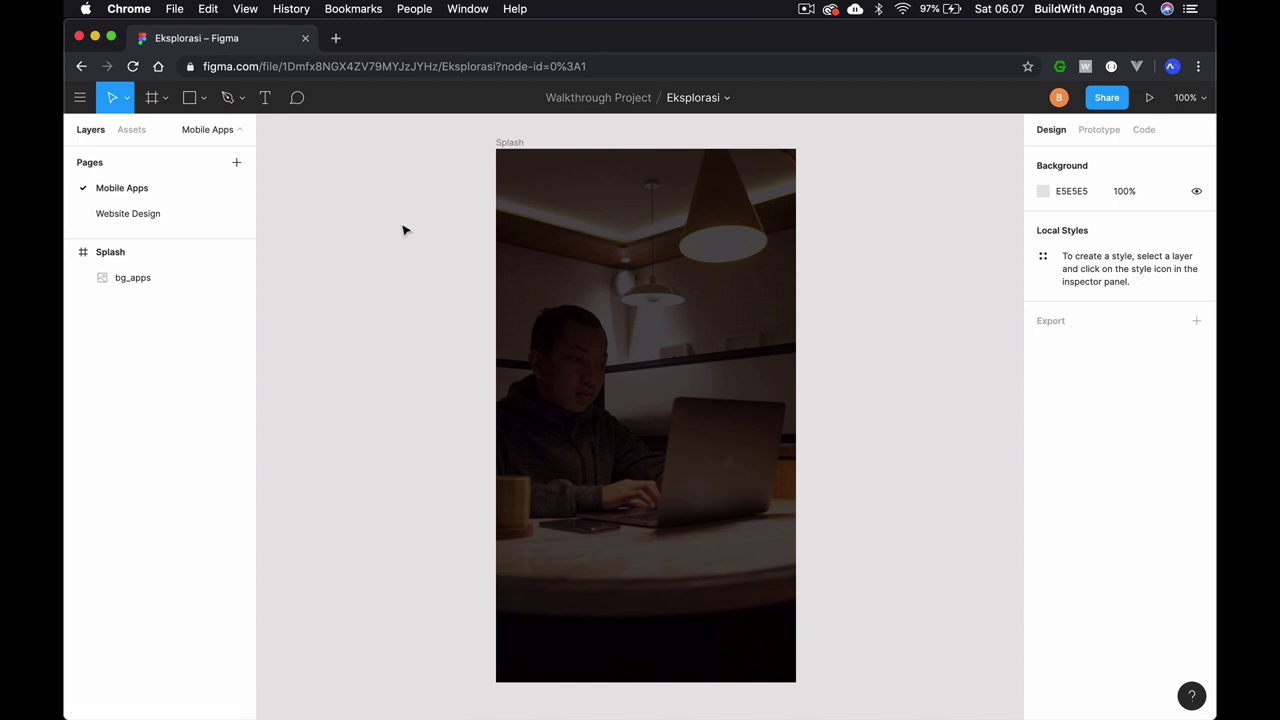
Add a two-line text layer near Splash's top: 'Work Anywhere' / 'Flexible Time'.
left_click(270, 104)
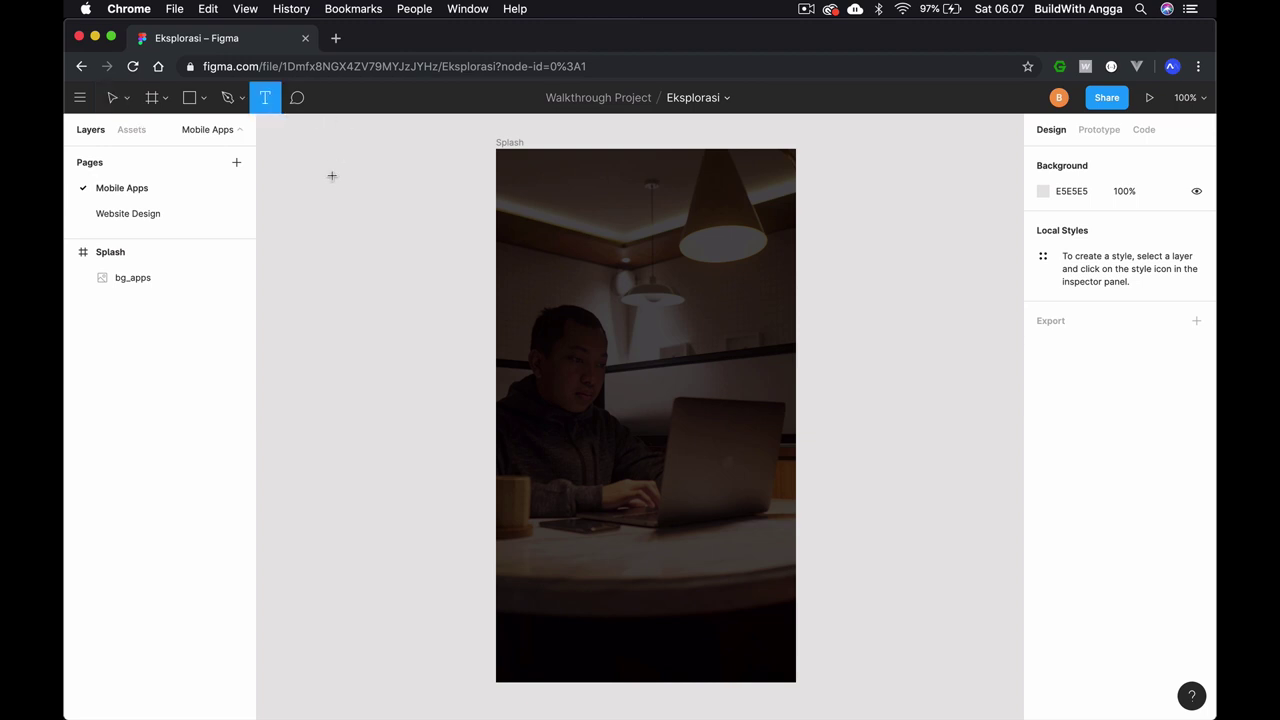
left_click(555, 208)
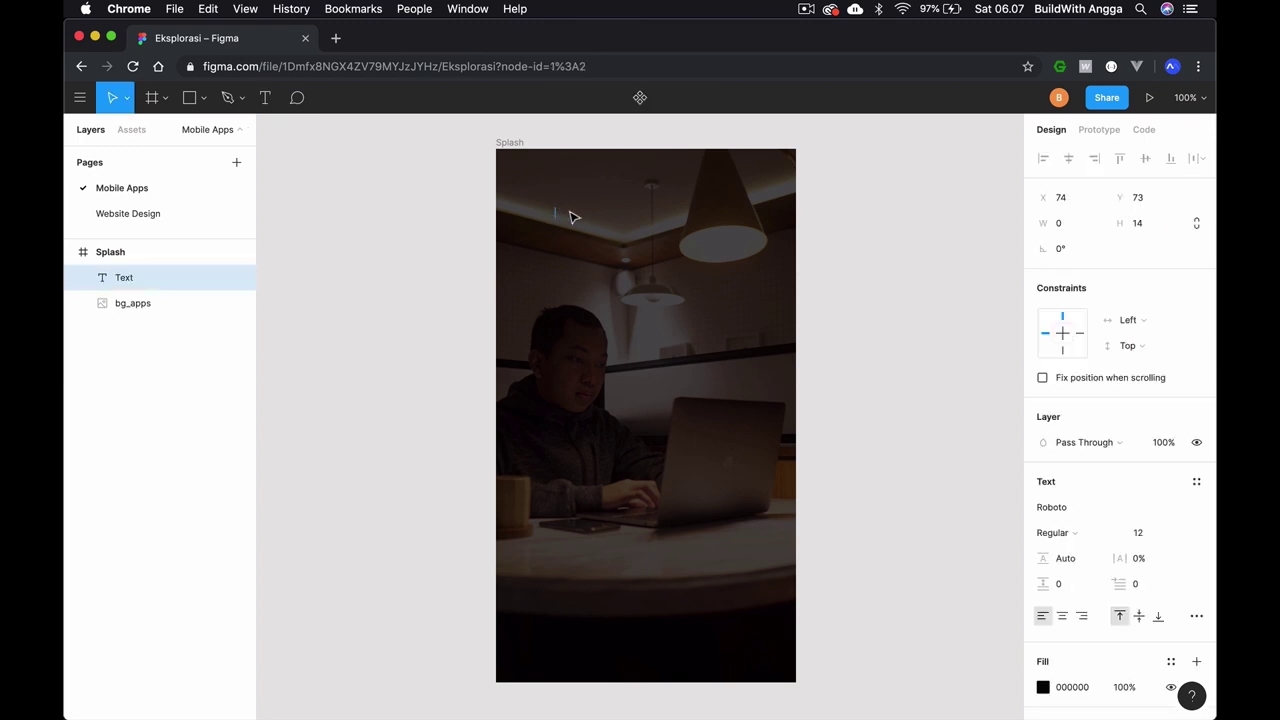
type("W")
type("ork Anywhe")
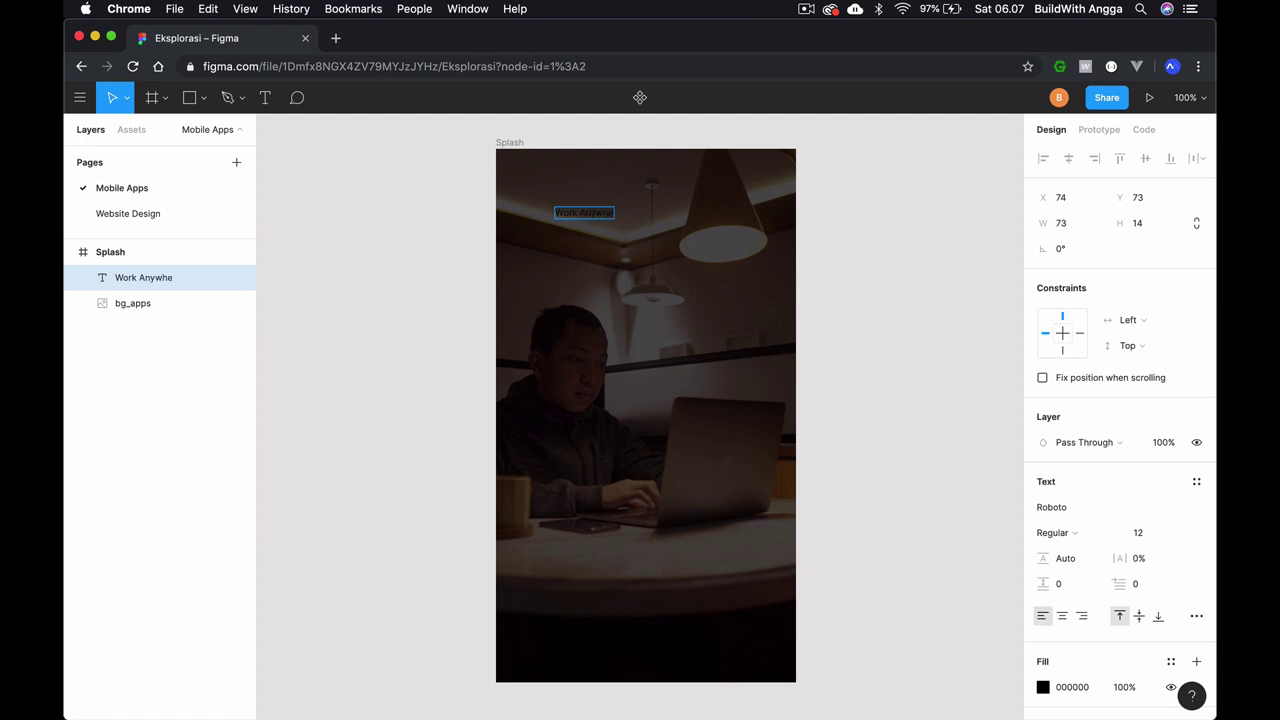
type("re")
key("Return")
type("exible")
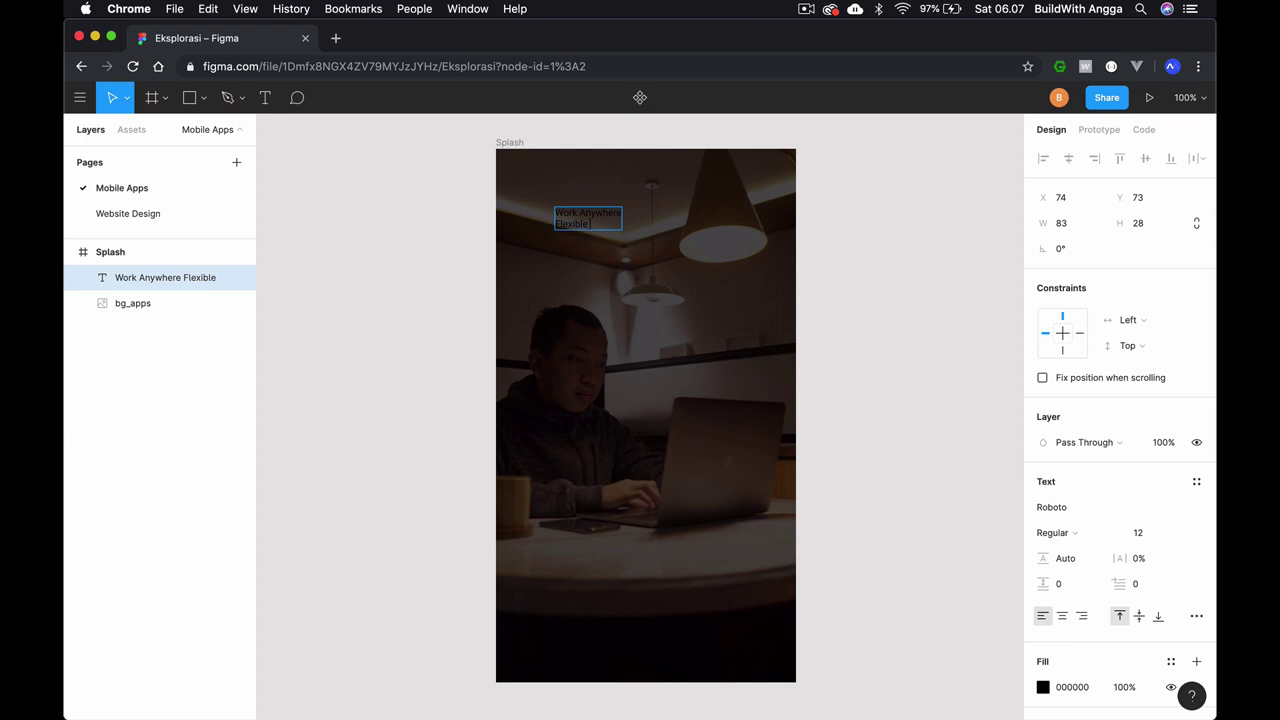
type(" Time")
triple_click(595, 225)
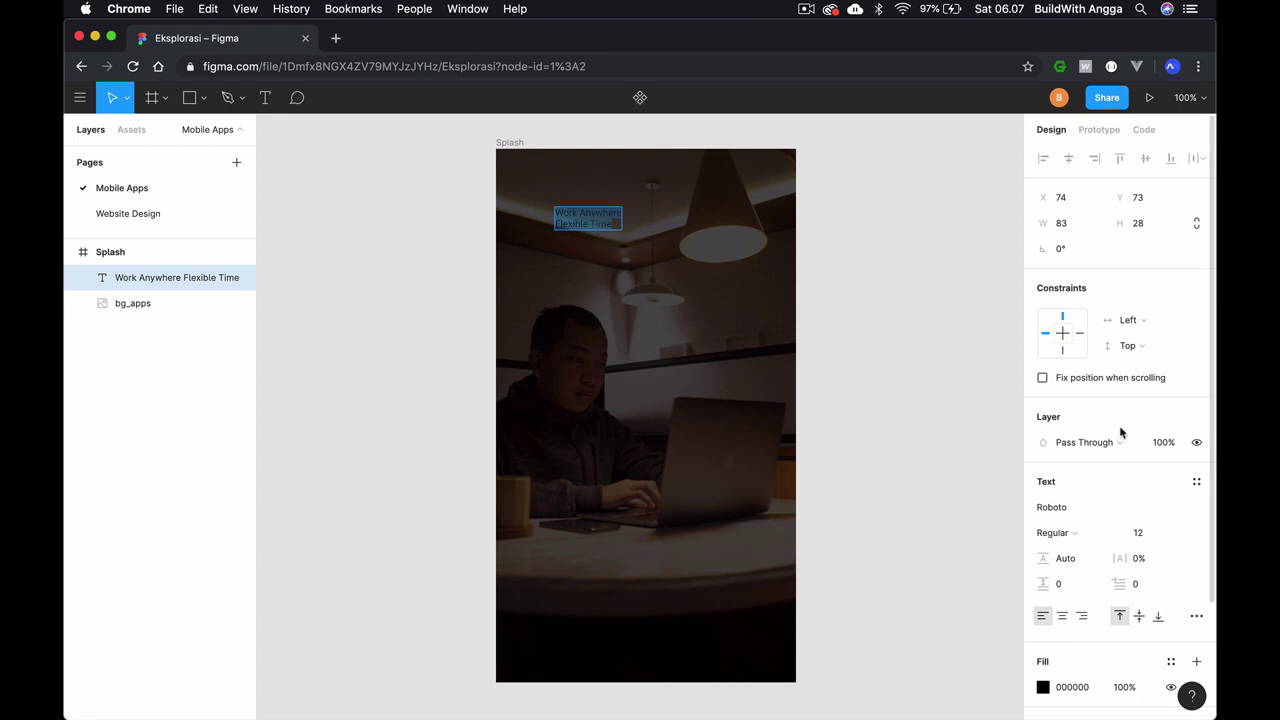
scroll(1120, 432, "down", 3)
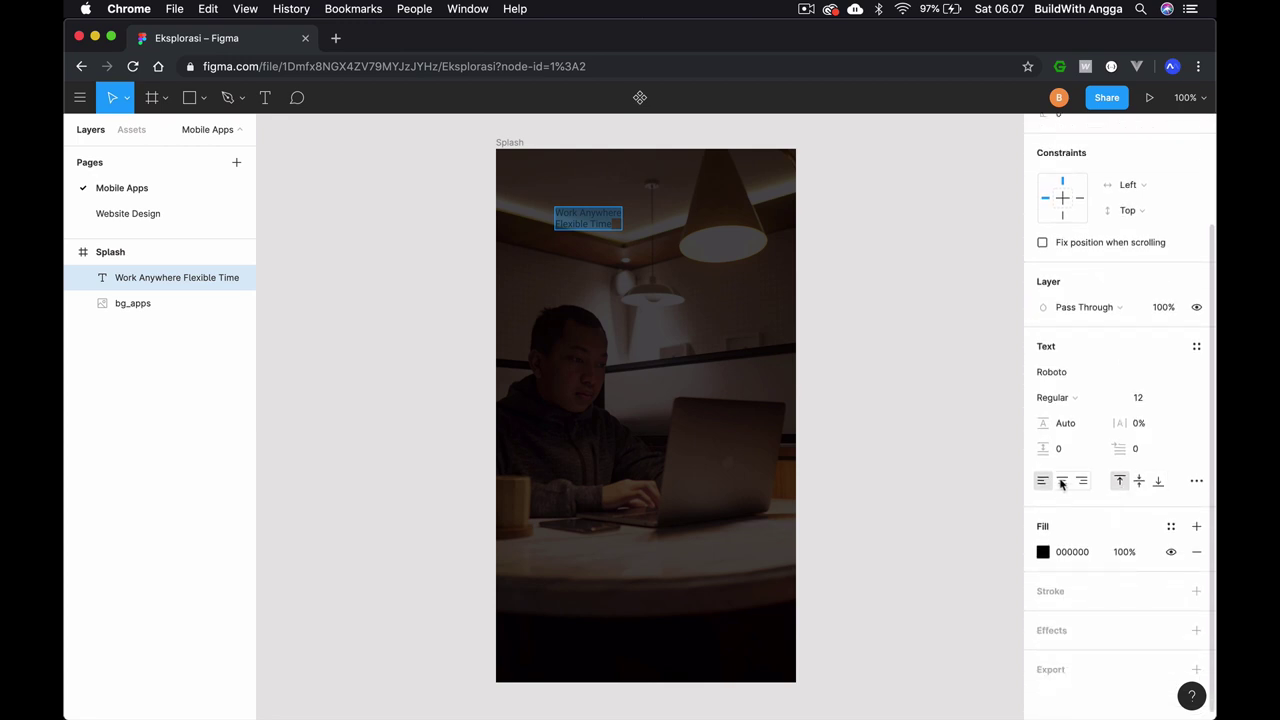
scroll(1062, 483, "up", 2)
key("Escape")
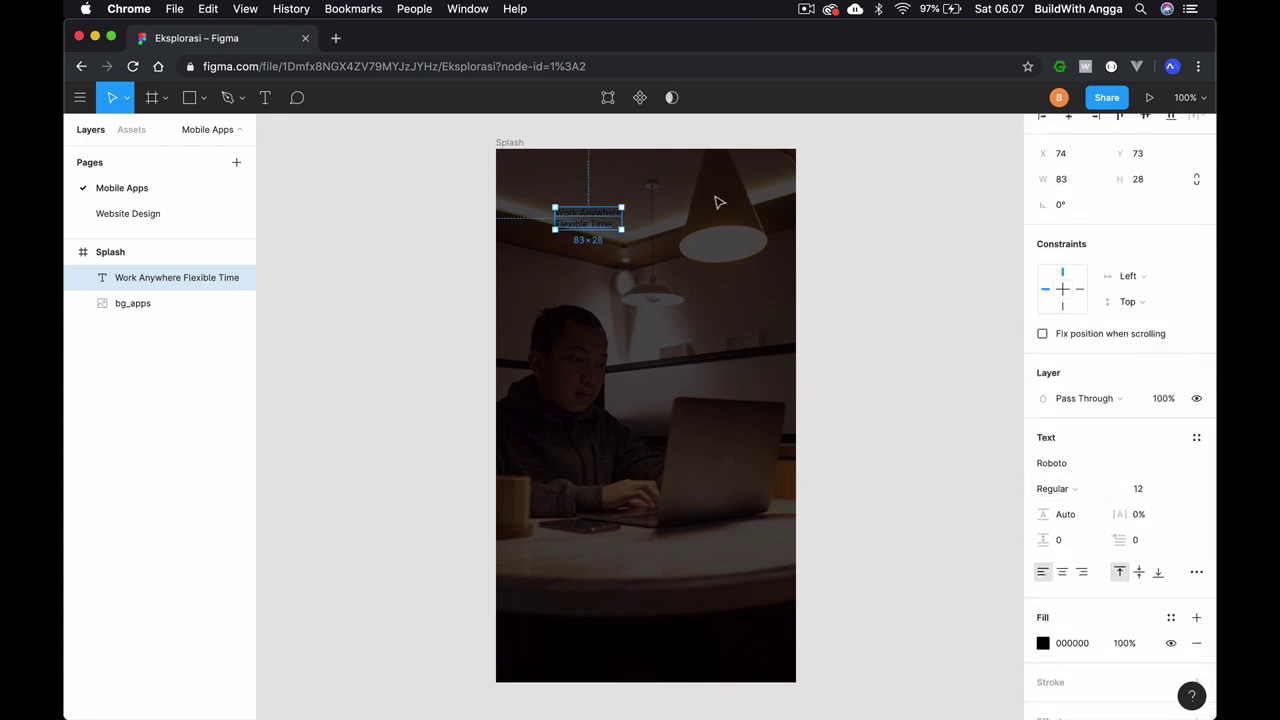
left_click(880, 165)
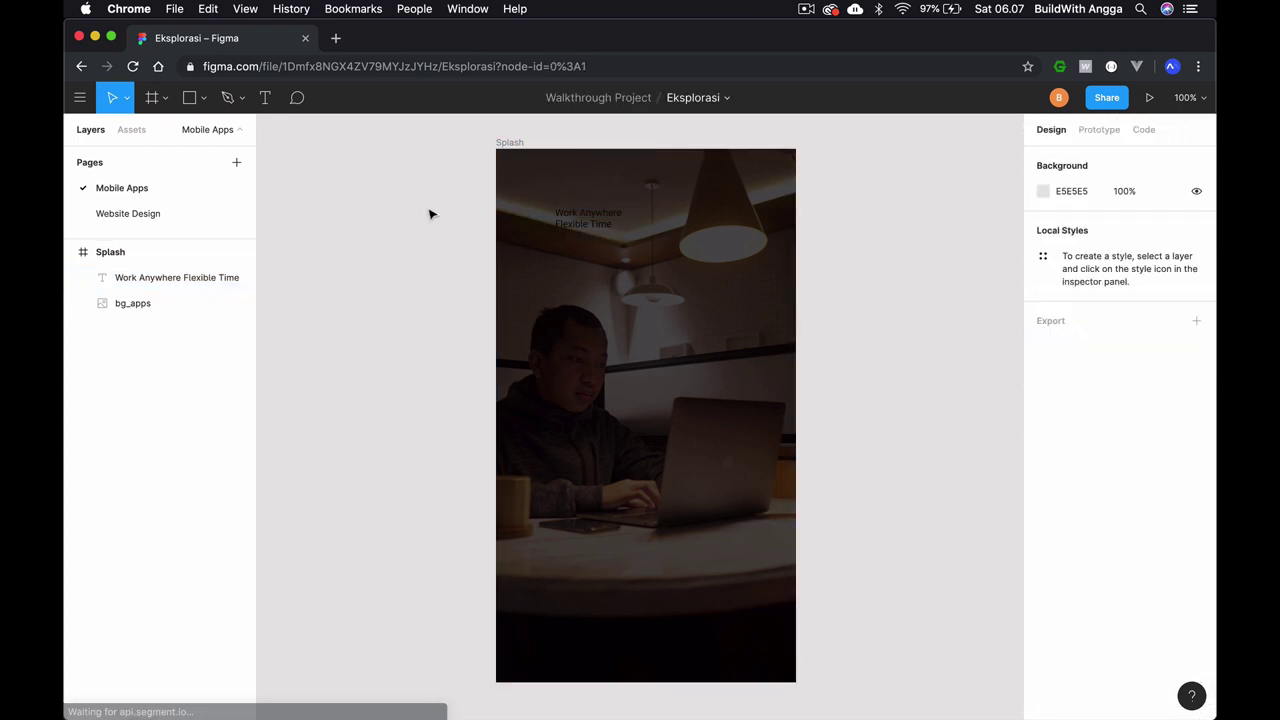
left_click(155, 310)
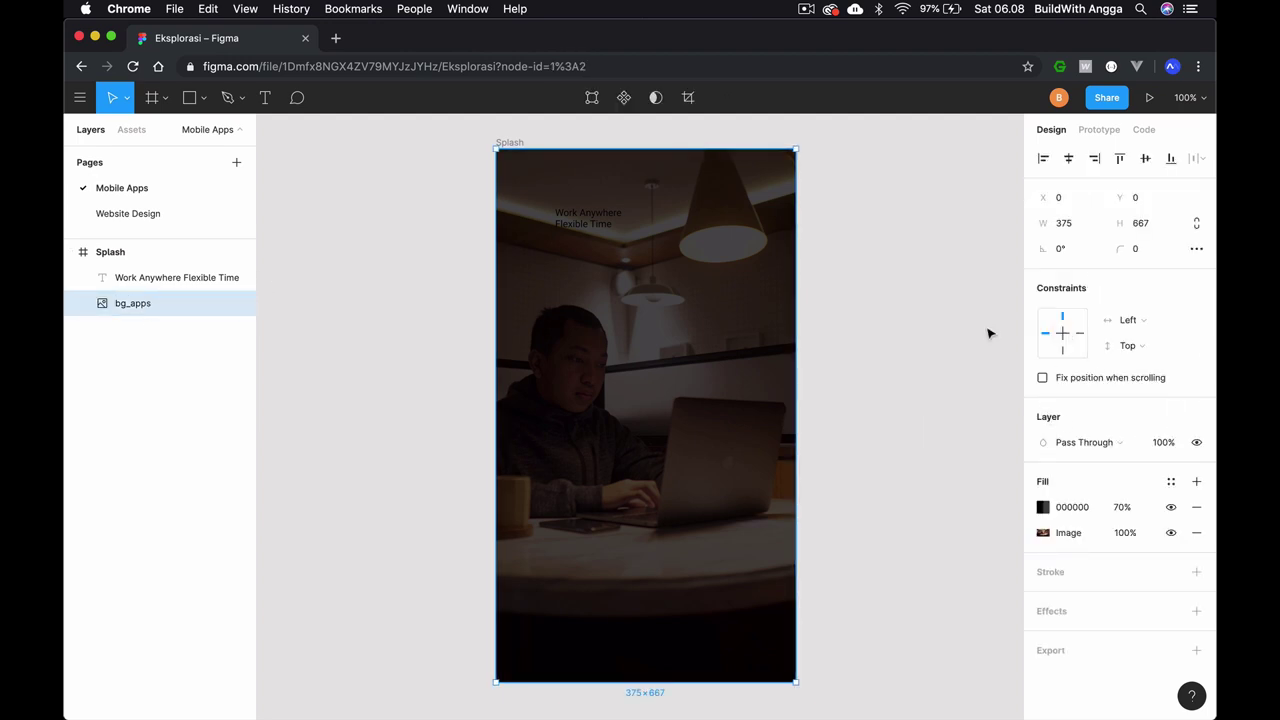
mouse_move(165, 277)
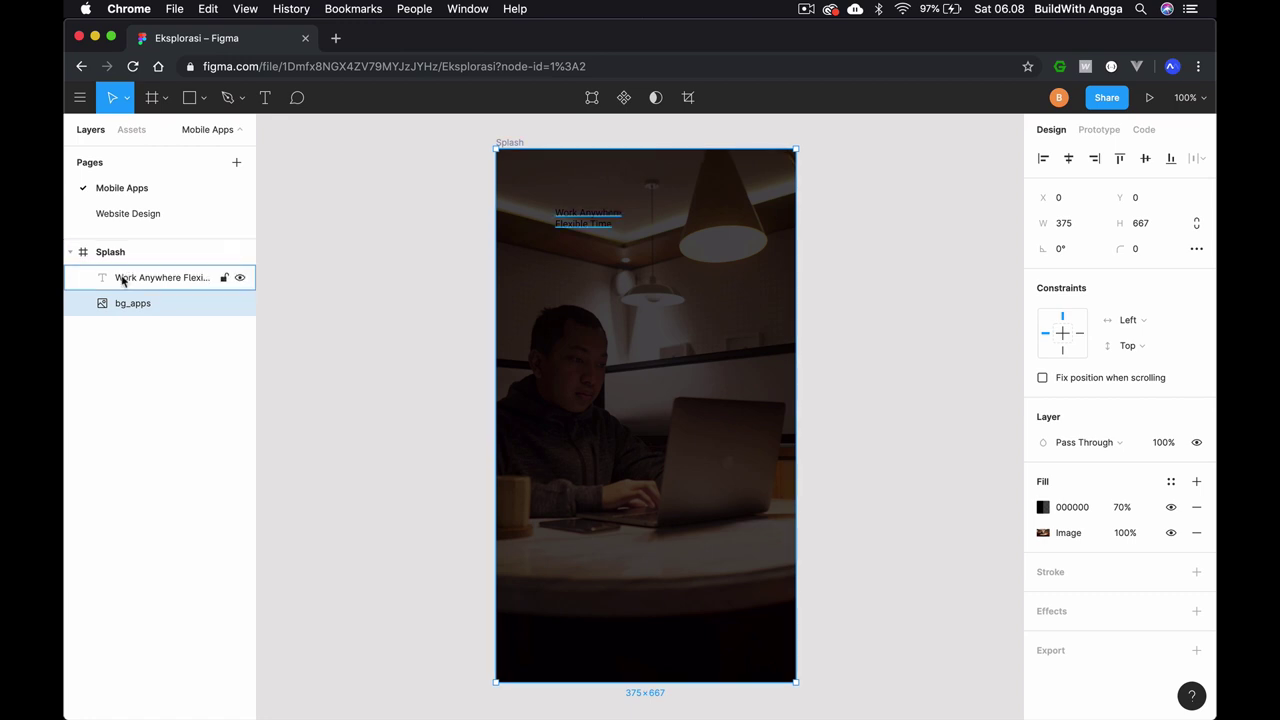
left_click(122, 277)
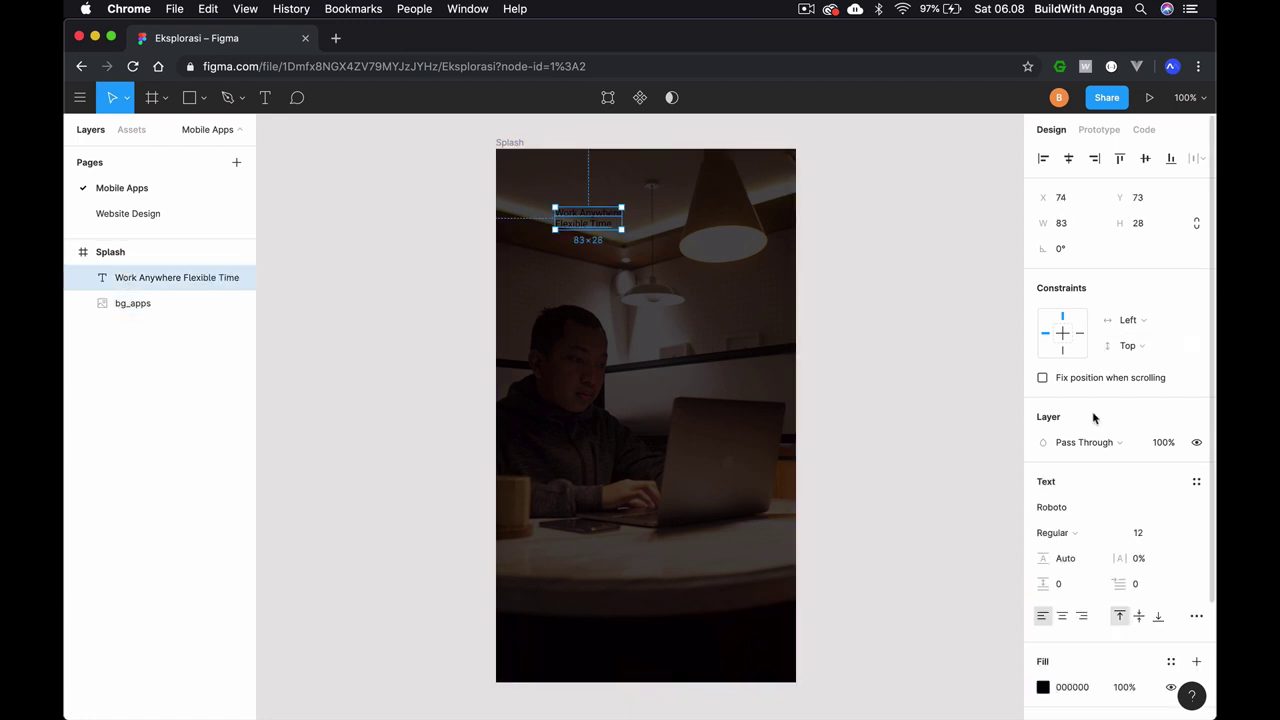
scroll(1104, 515, "down", 3)
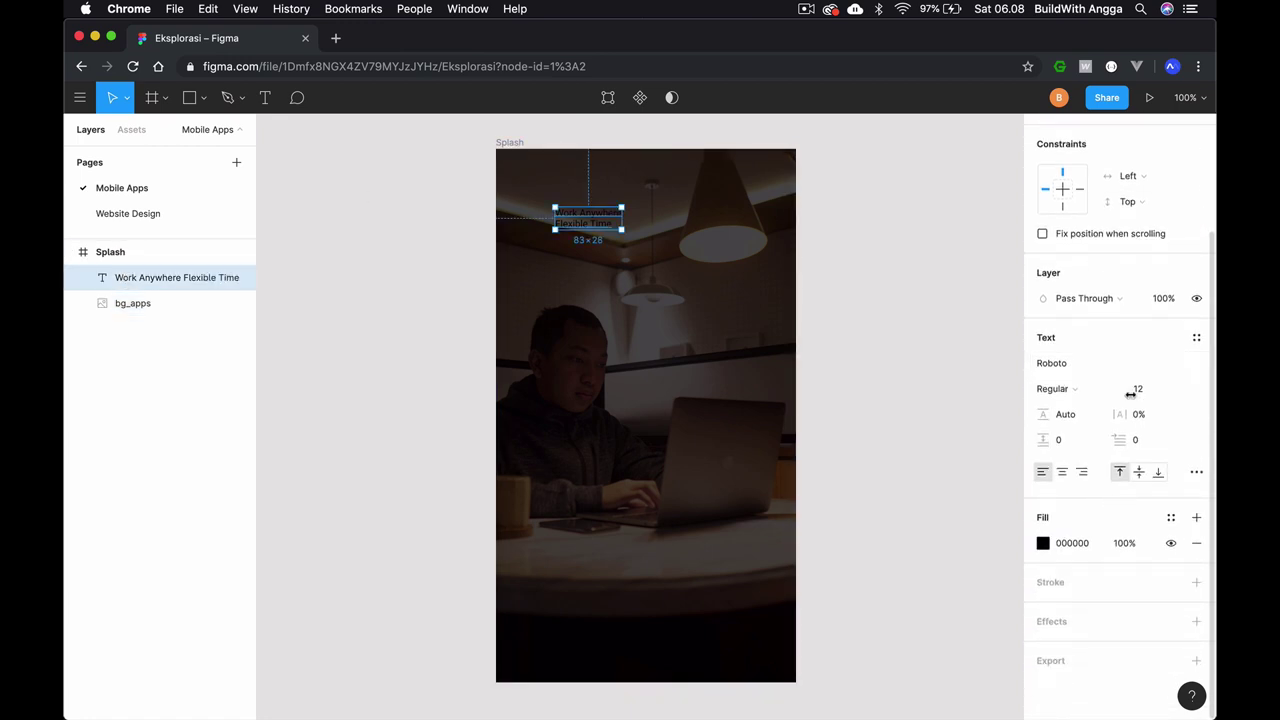
Set the headline font size to 36 and try Helvetica as its font.
left_click(1185, 389)
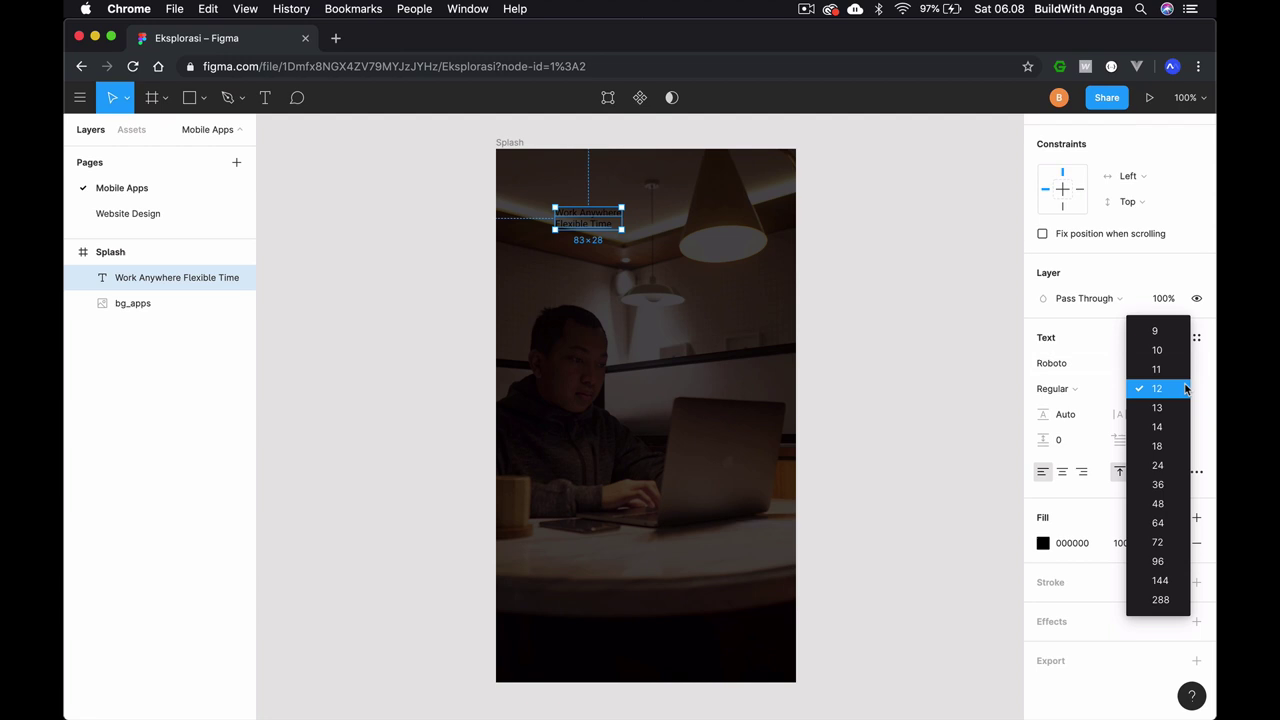
left_click(1174, 484)
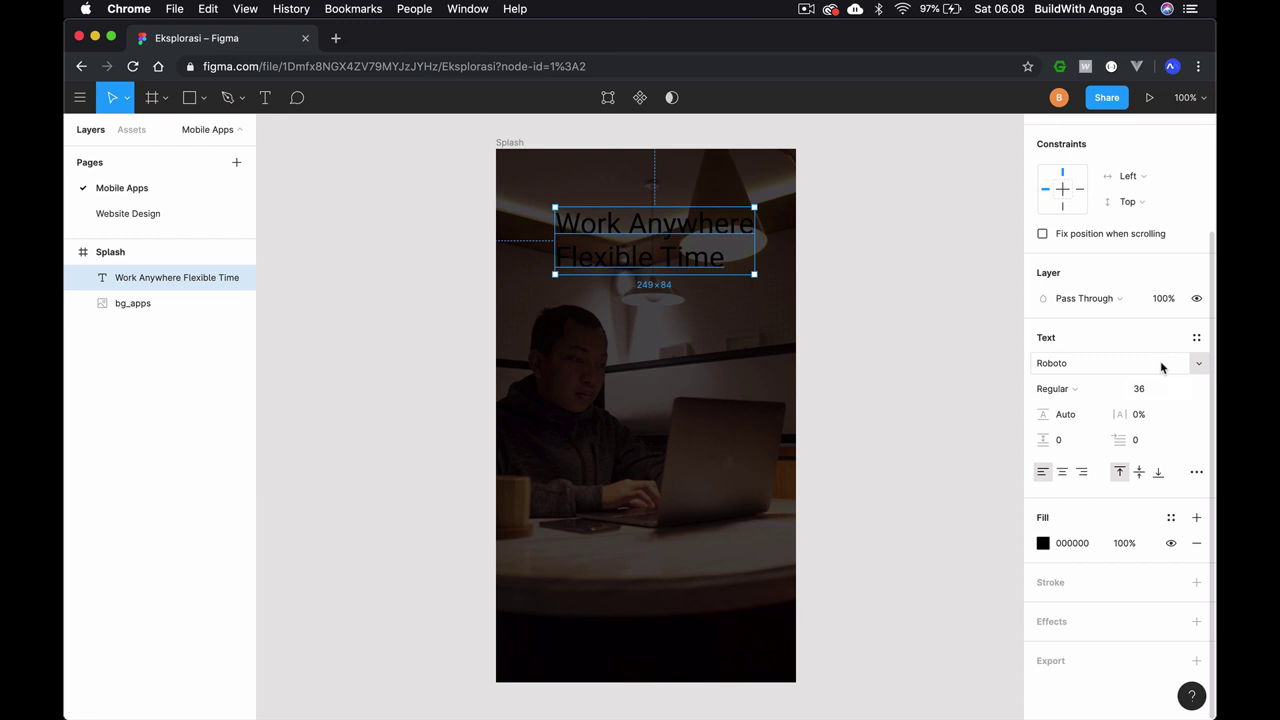
left_click(1198, 364)
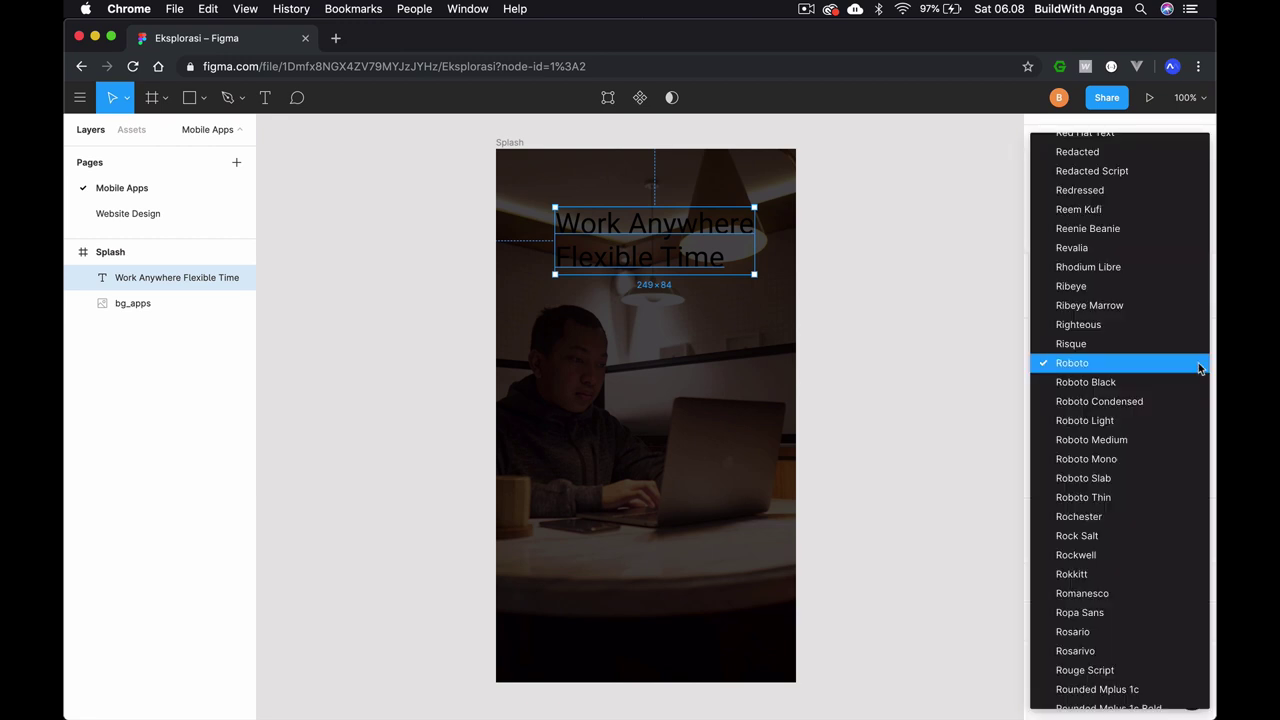
left_click(1199, 366)
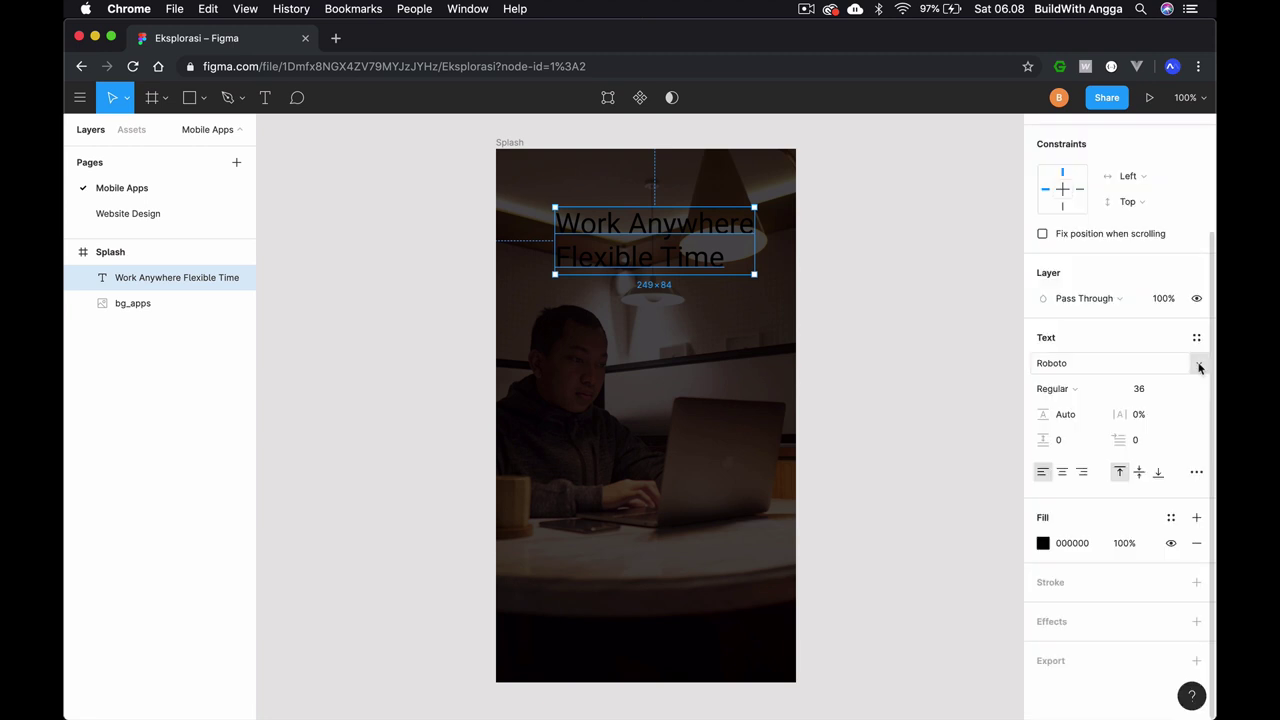
left_click(1199, 366)
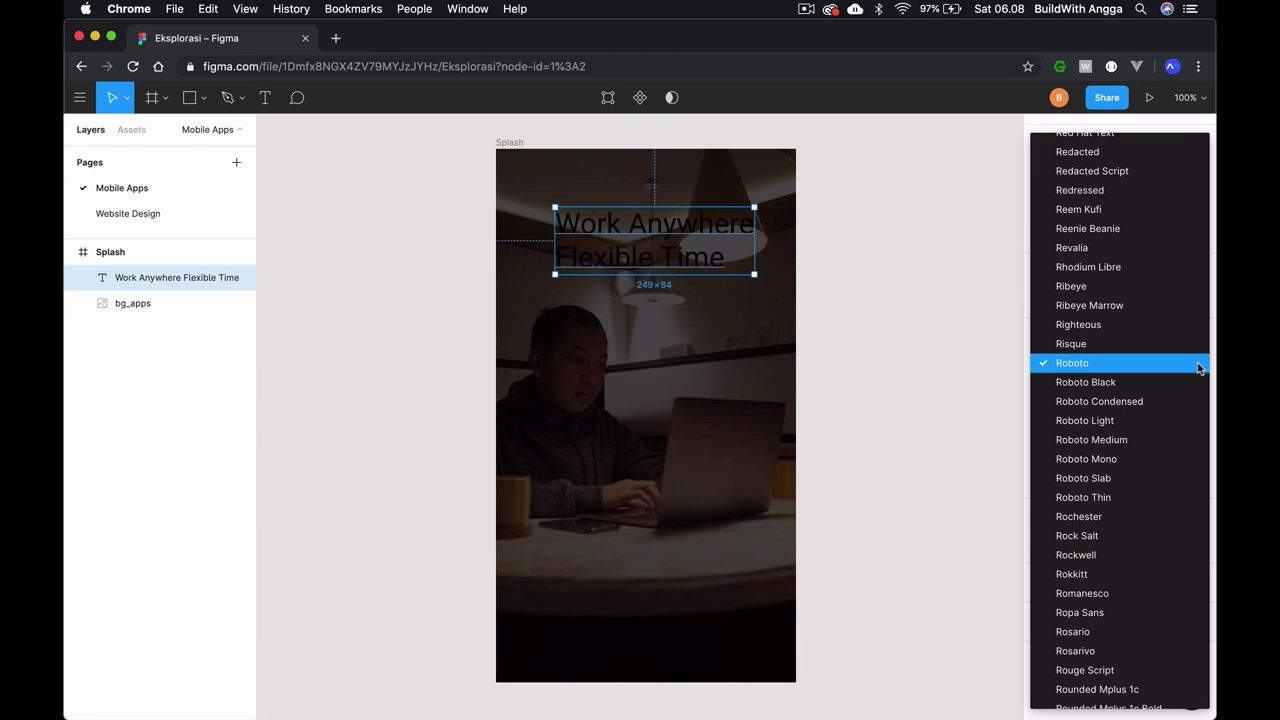
type("Helvetica")
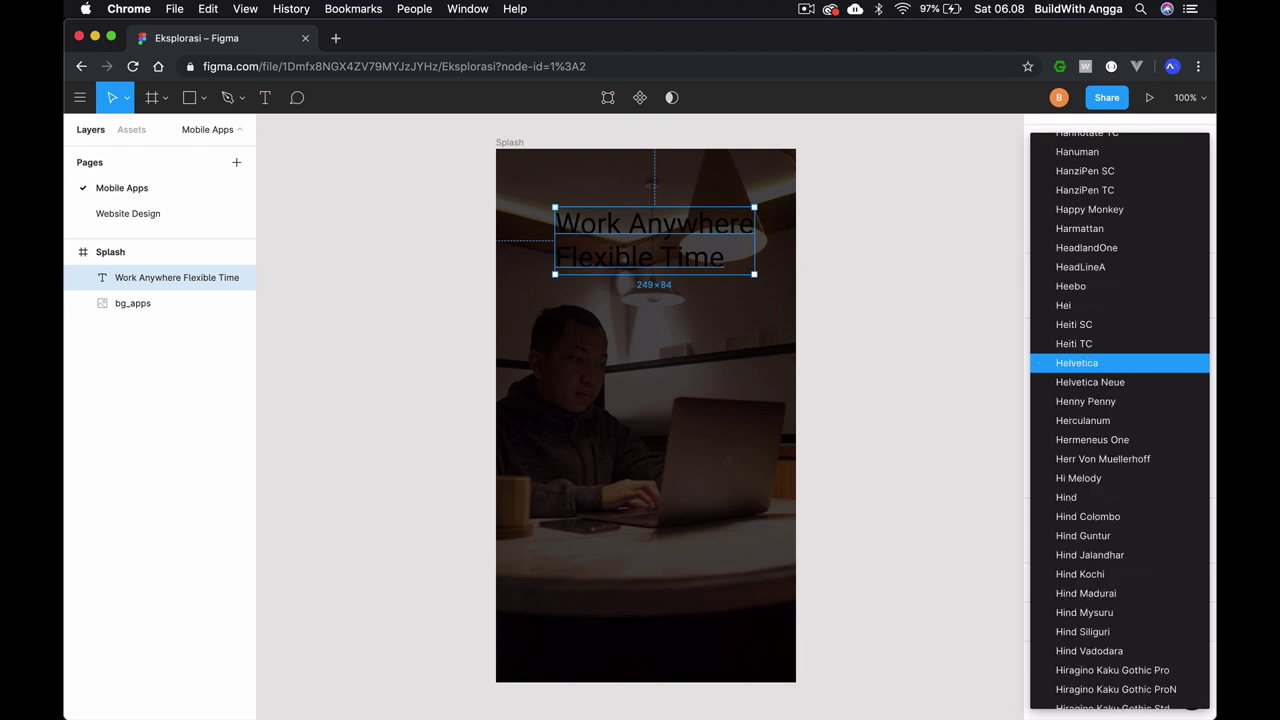
key("Return")
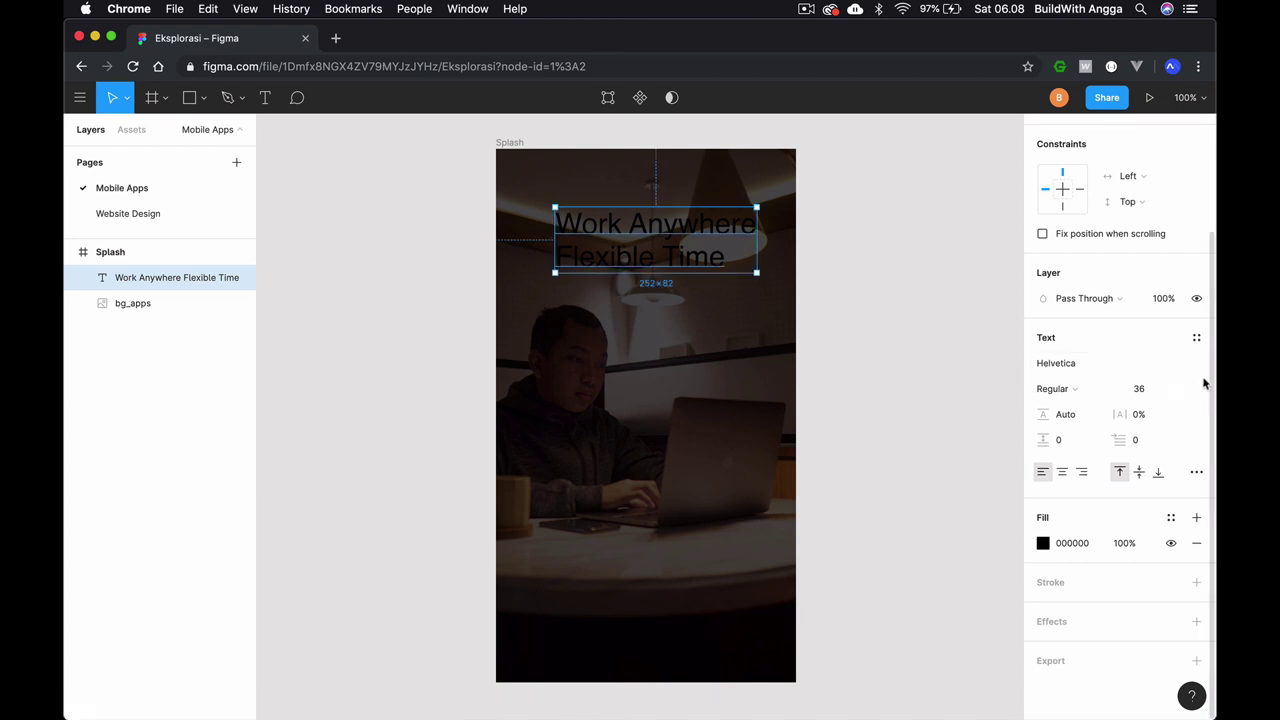
Switch the headline back to Roboto, then search the font list for 'mont'.
left_click(1199, 366)
type("Roboto")
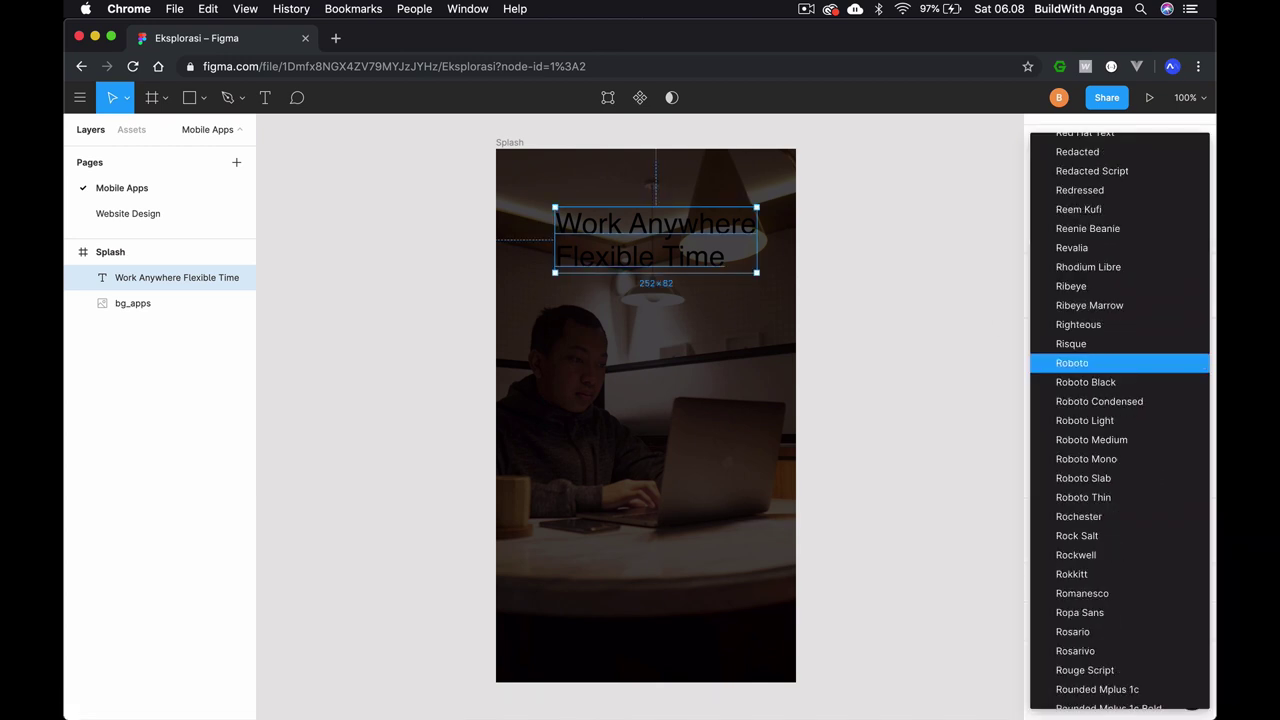
left_click(1143, 370)
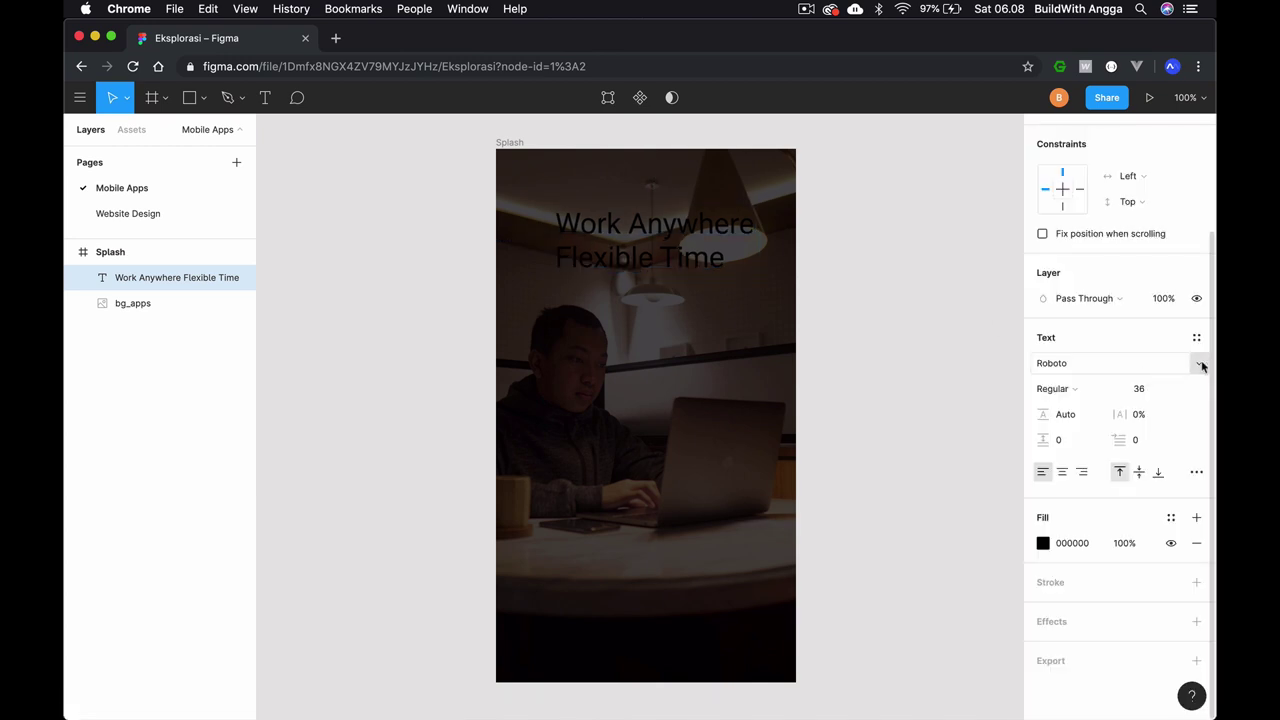
left_click(1201, 362)
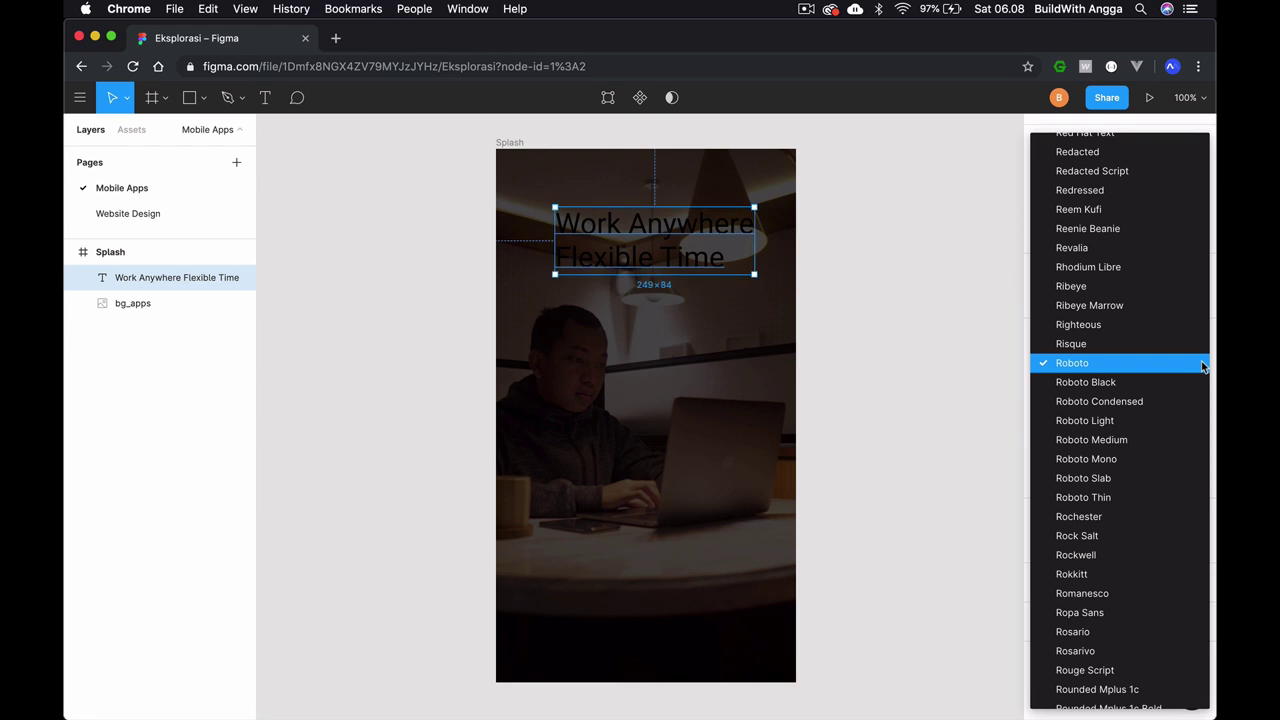
type("mont")
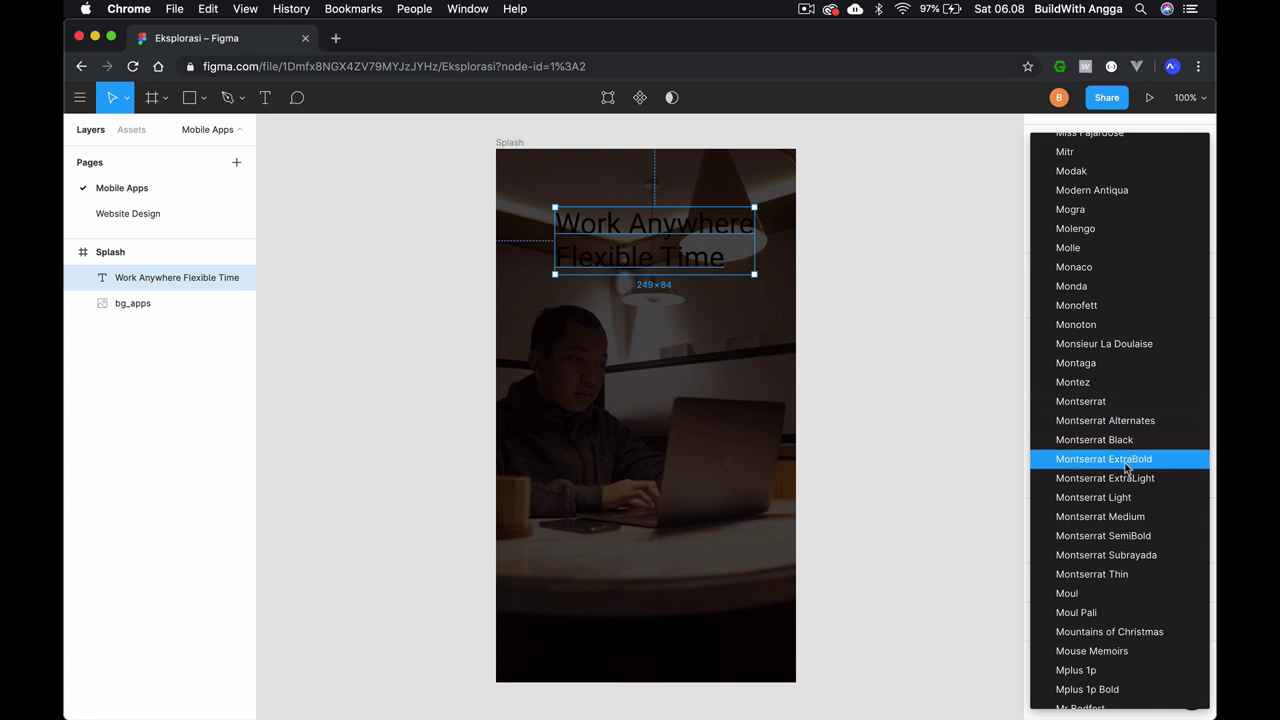
Apply Montserrat Medium to the headline, shift it up-left, and try size 24.
left_click(1119, 517)
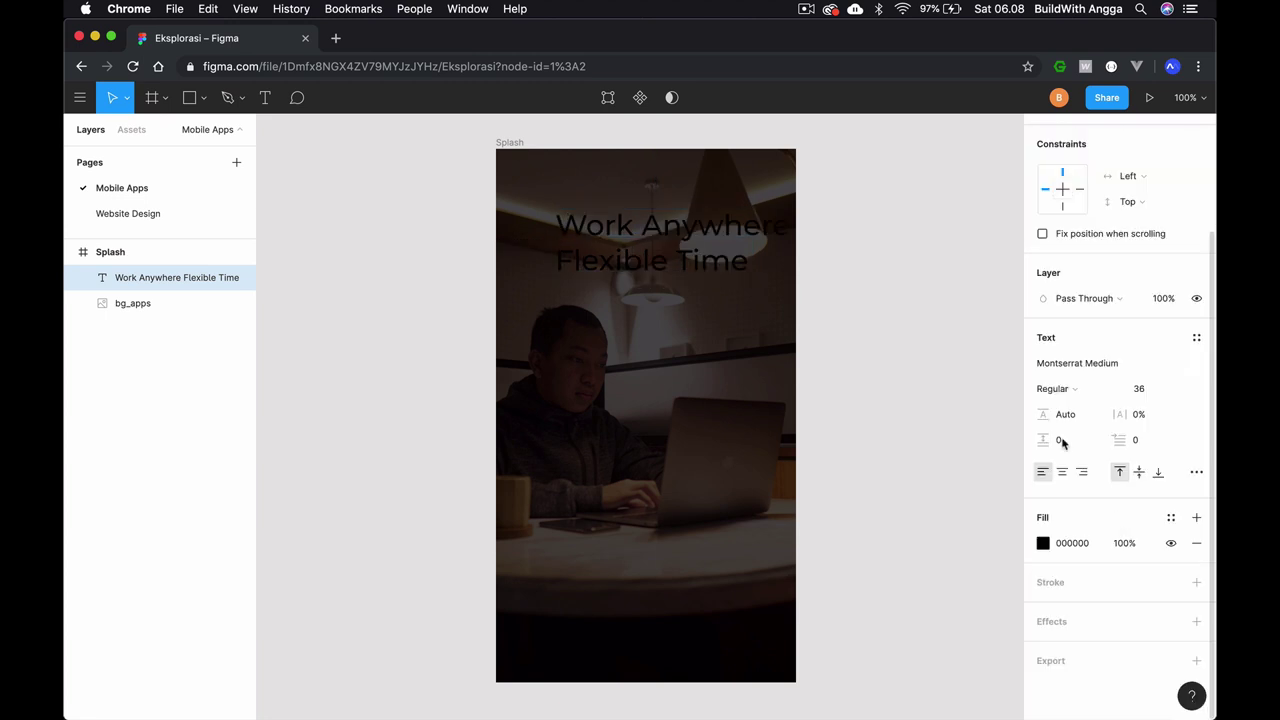
mouse_move(755, 231)
left_mouse_down()
mouse_move(710, 222)
mouse_move(727, 220)
left_mouse_up()
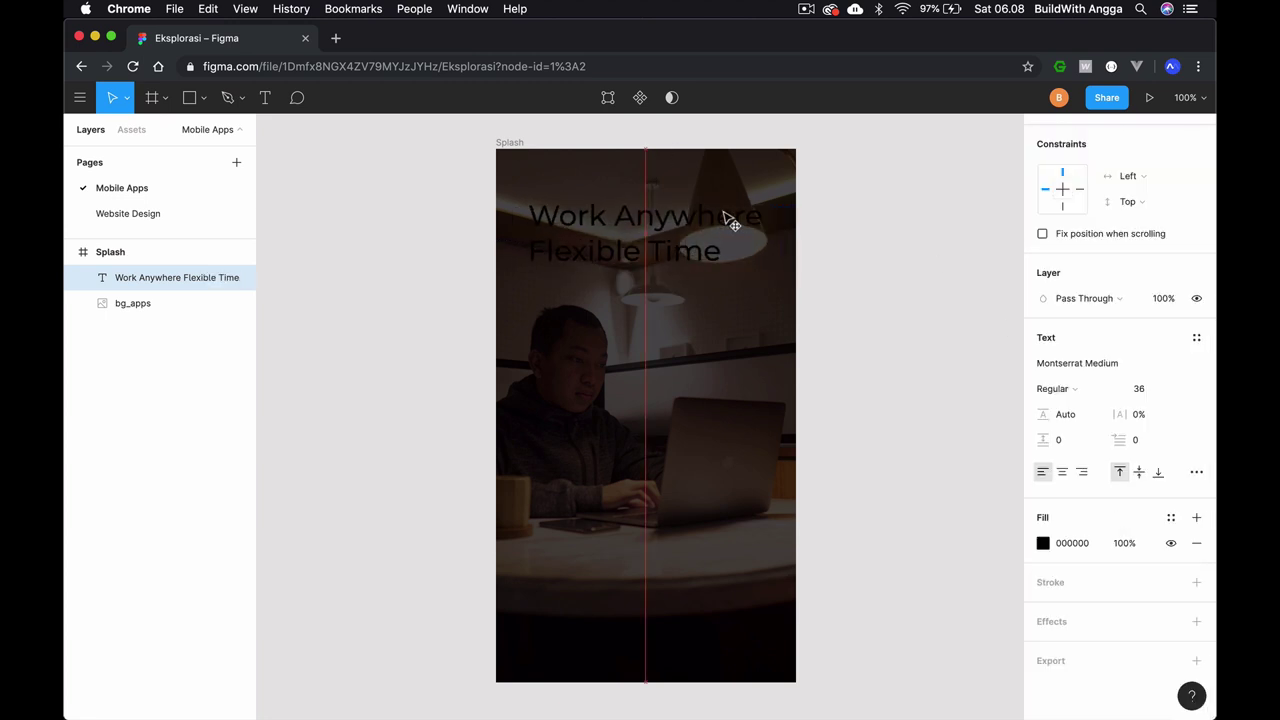
left_click(1182, 389)
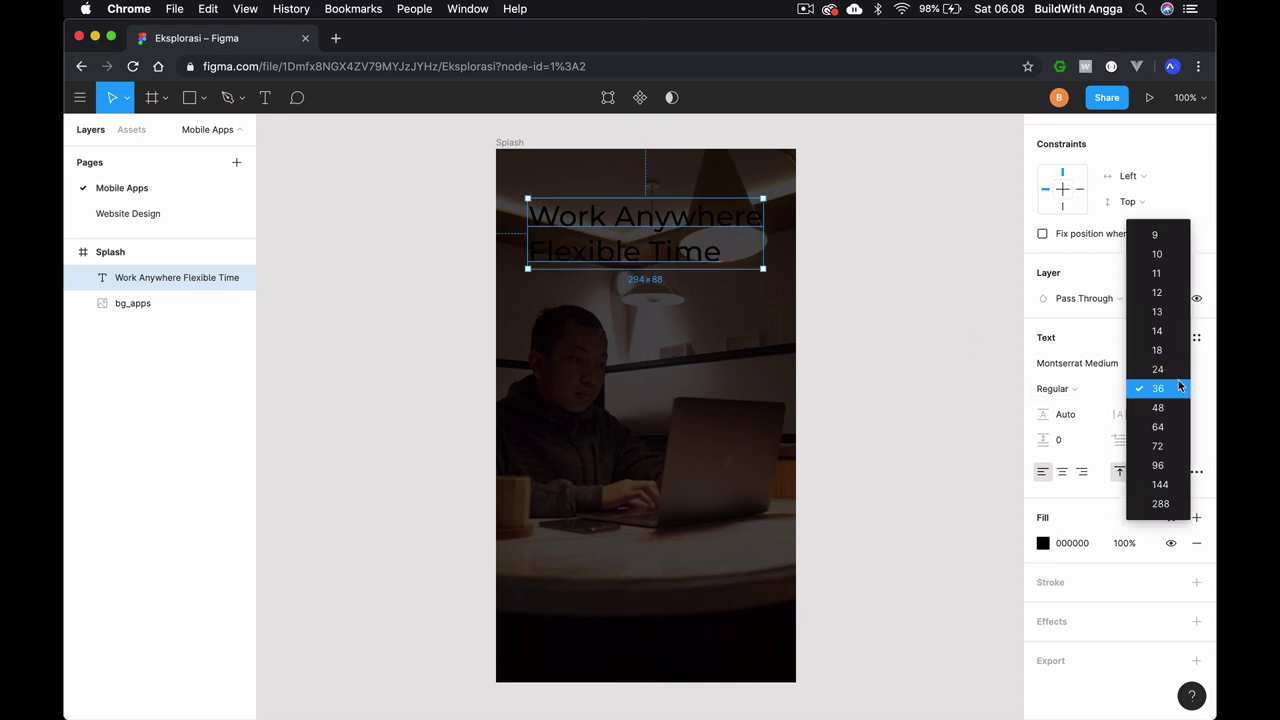
left_click(1177, 370)
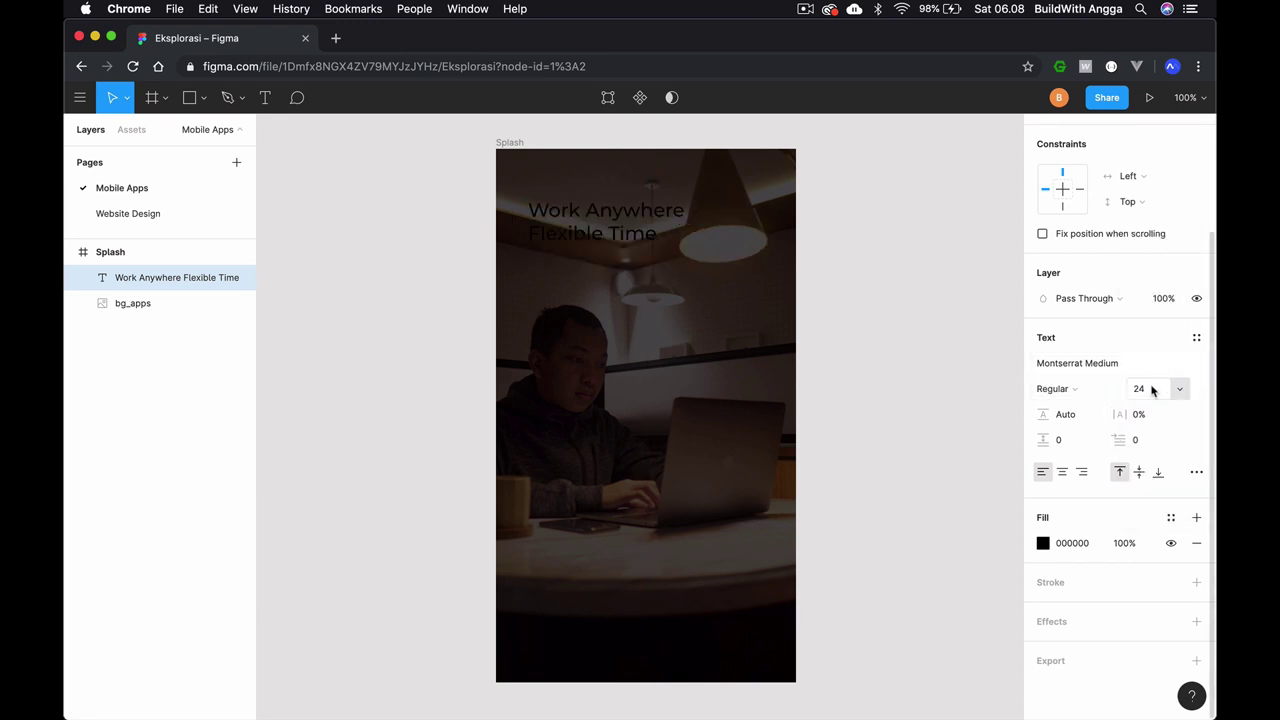
Set the headline's font size to 32.
left_click(1151, 391)
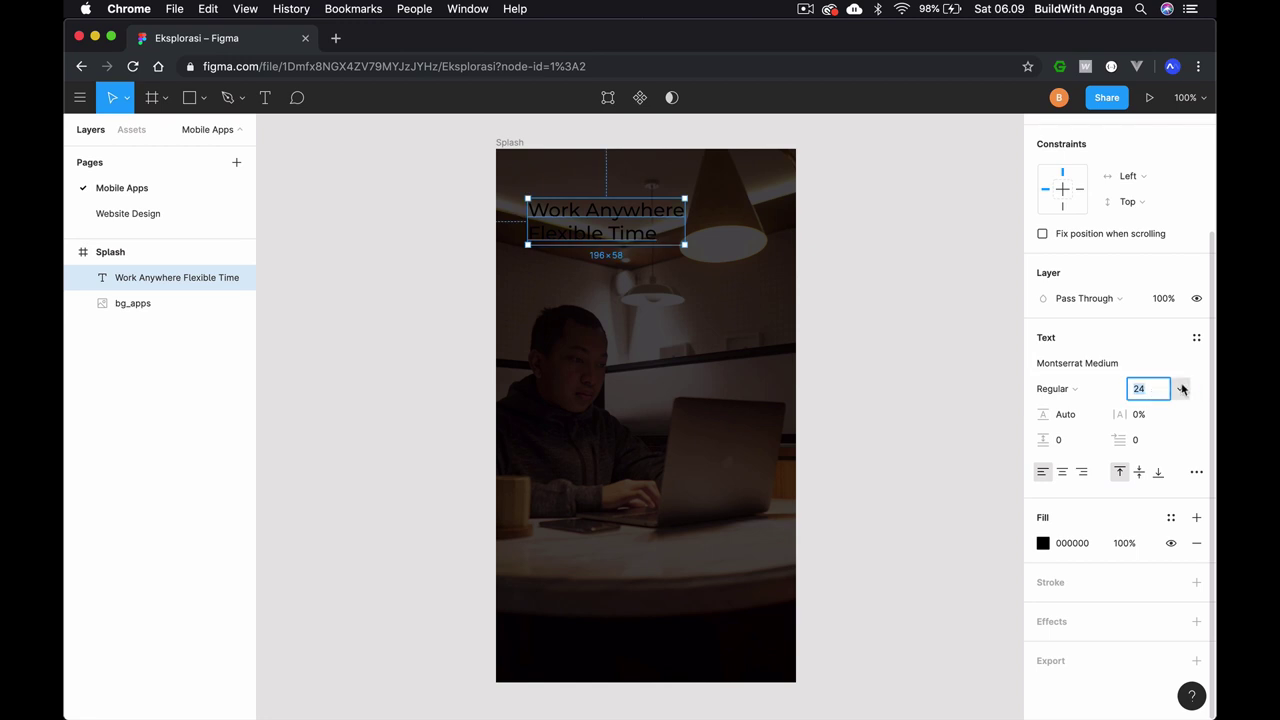
left_click(1180, 389)
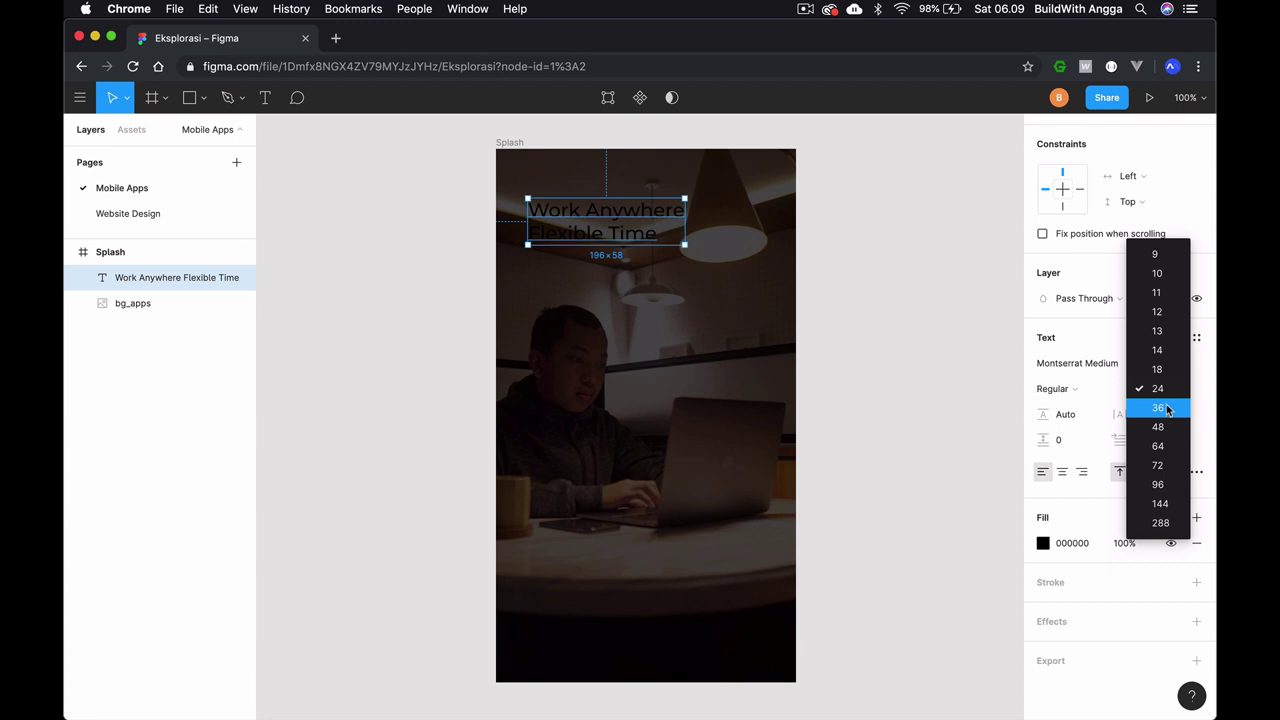
left_click(1169, 393)
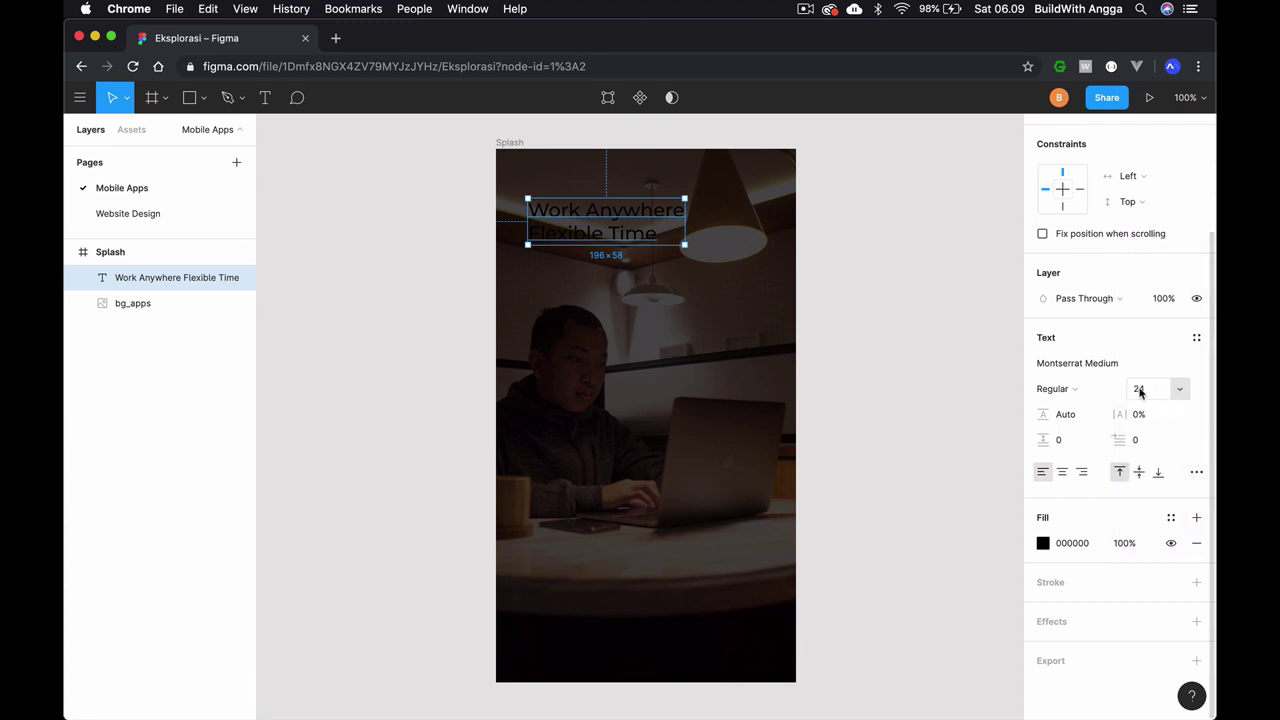
type("3")
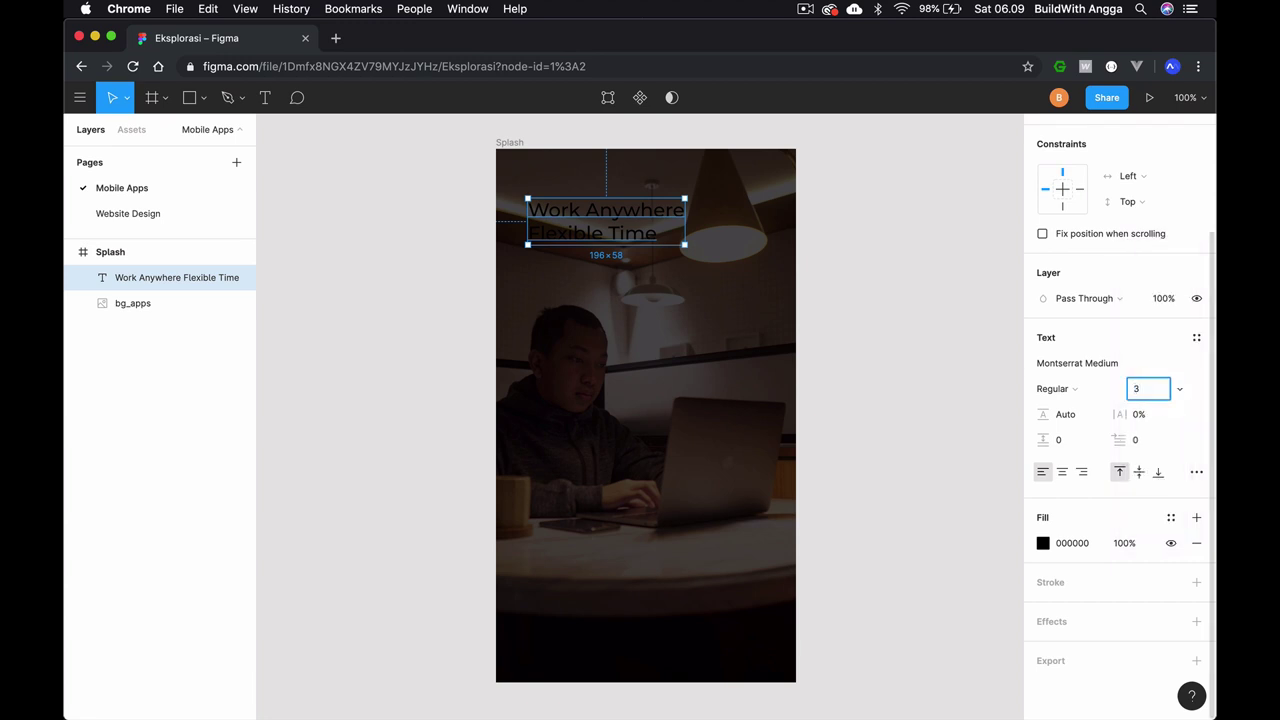
type("2")
key("Return")
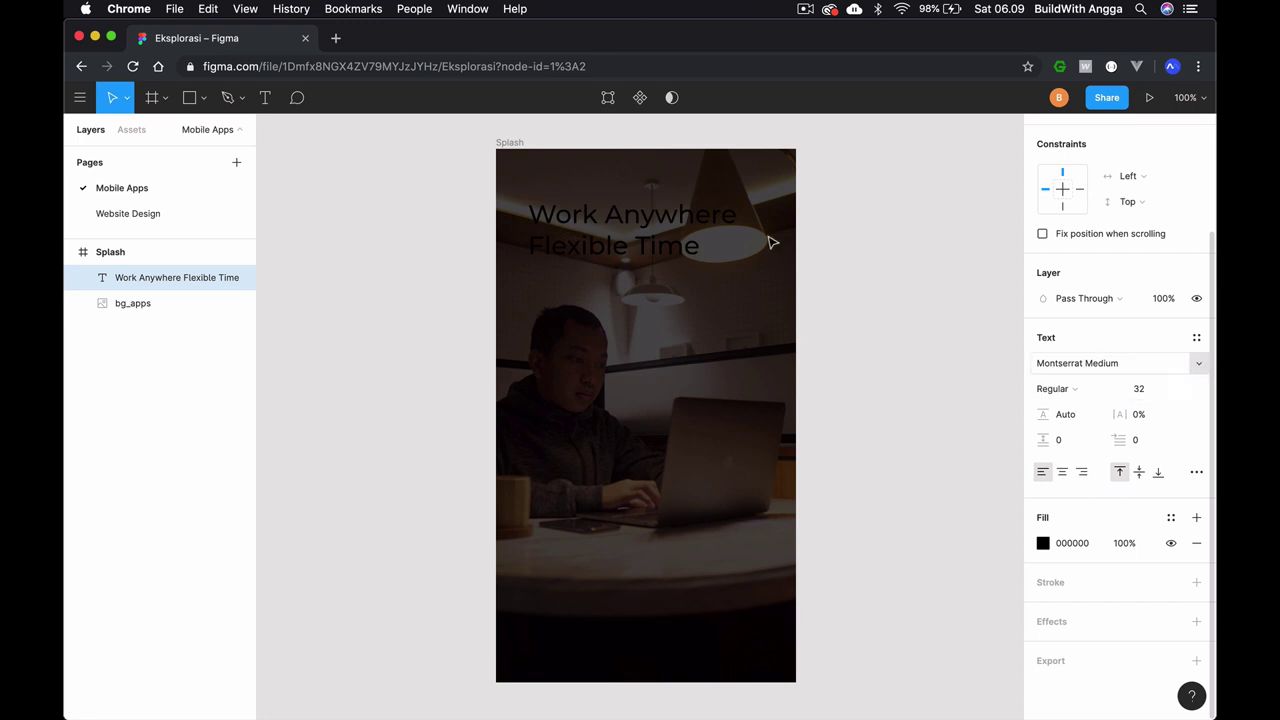
Change the headline fill from black to solid white FFFFFF at 100%.
left_click(1044, 543)
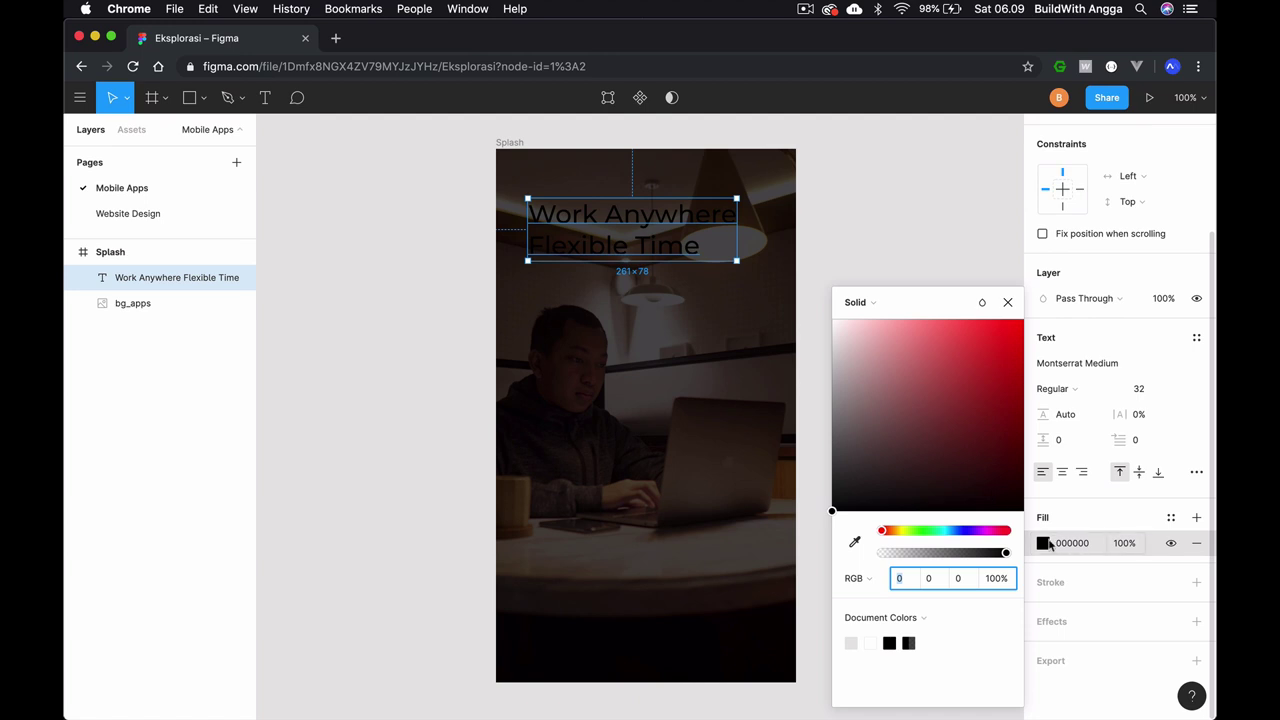
left_click(1043, 543)
left_click(1043, 543)
mouse_move(916, 385)
left_mouse_down()
mouse_move(877, 337)
mouse_move(832, 320)
left_mouse_up()
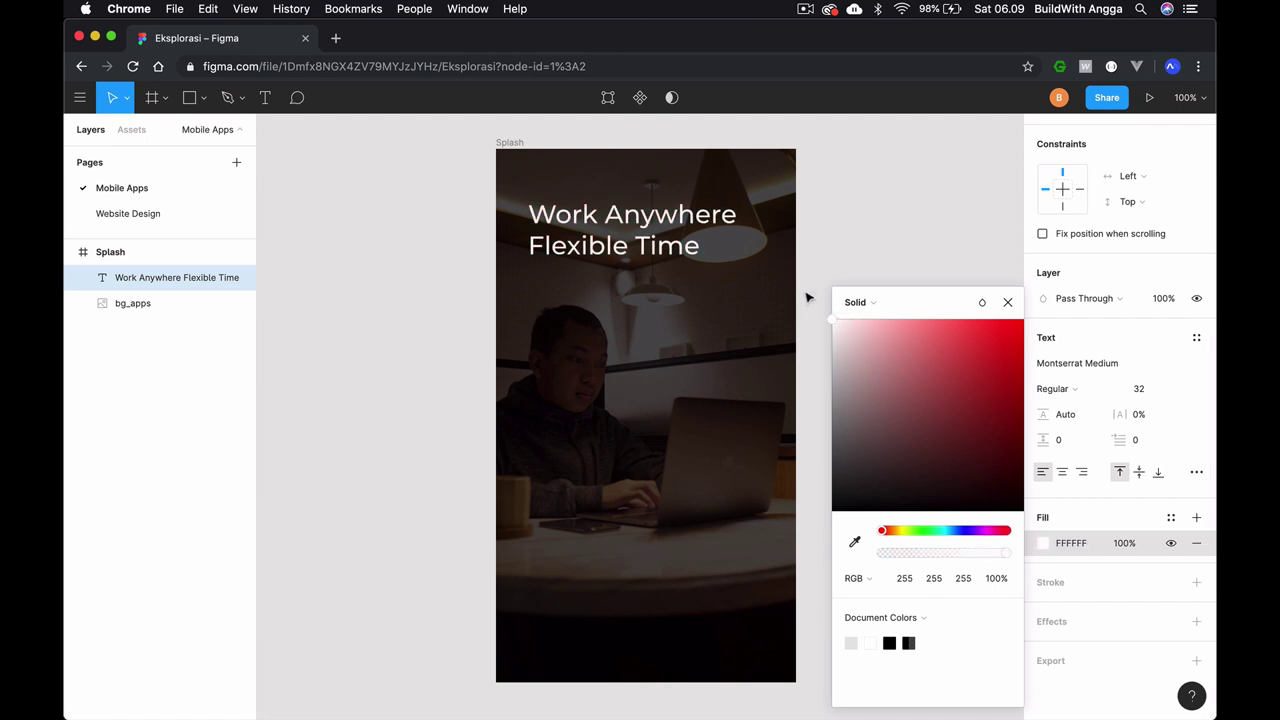
left_click(905, 303)
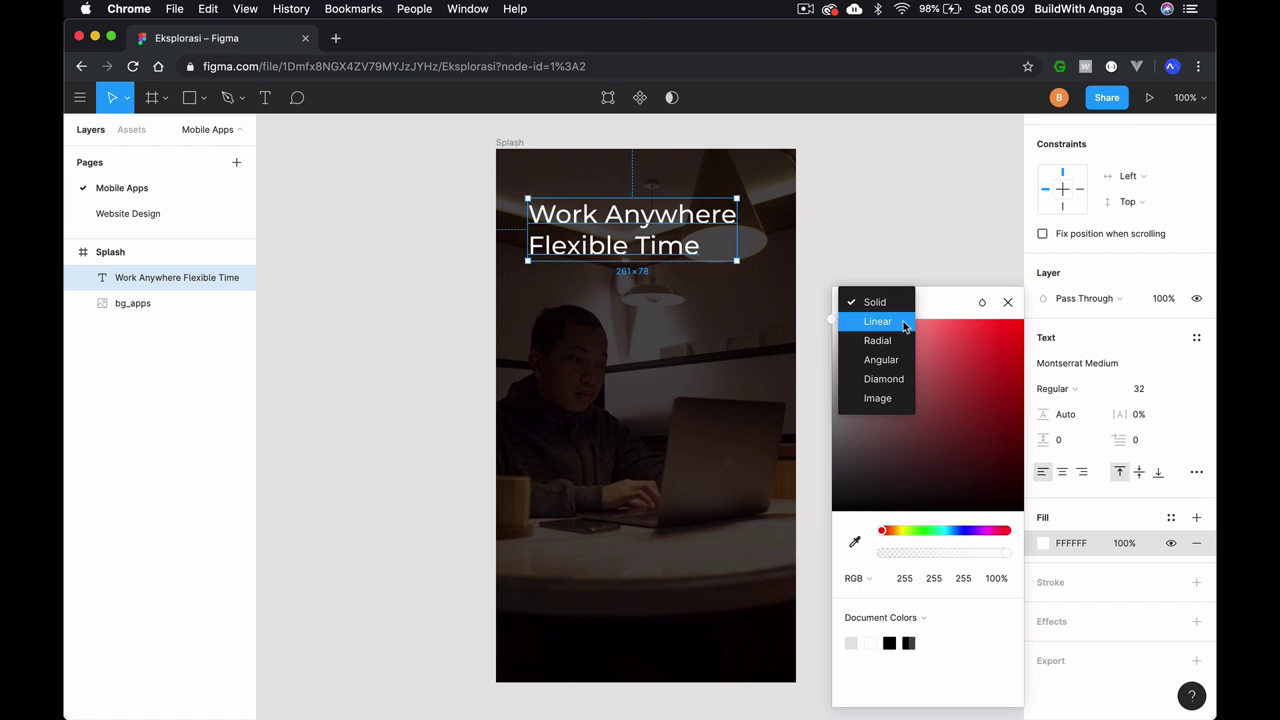
key("Escape")
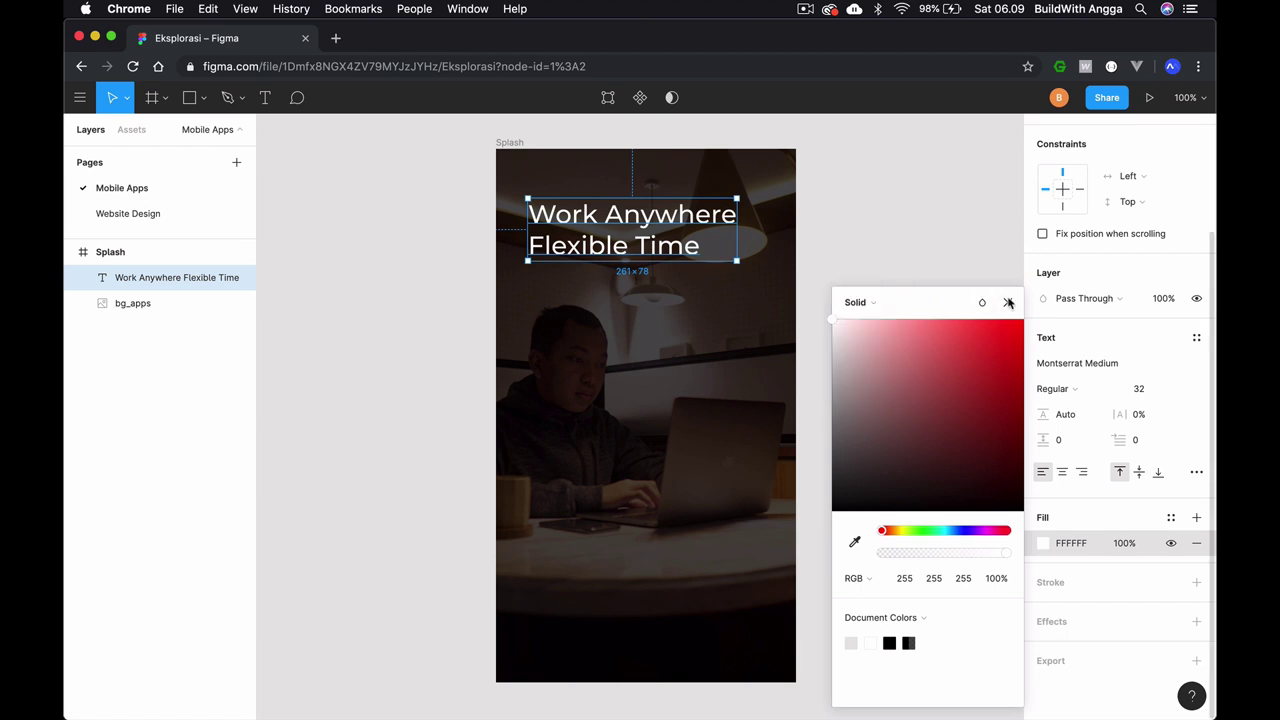
left_click(1006, 301)
left_click(903, 265)
left_click(705, 230)
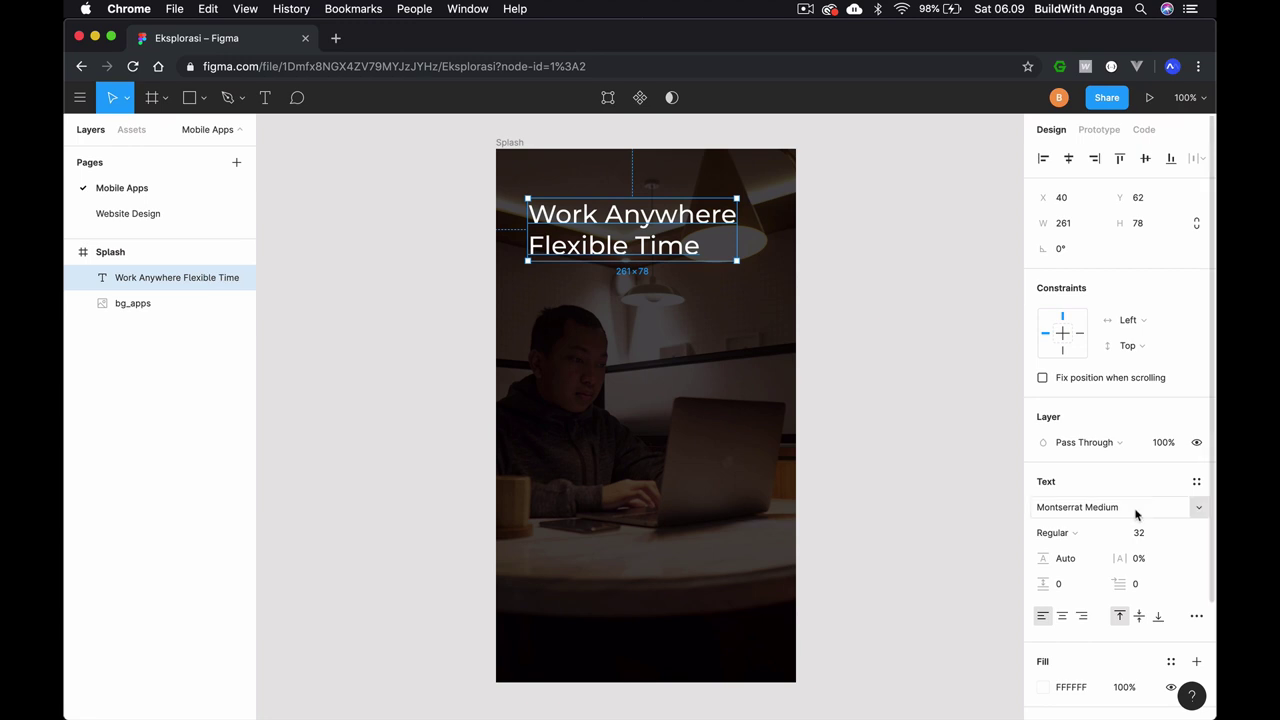
Adjust the headline's paragraph spacing to 8 and deselect to check the gap.
scroll(1134, 514, "down", 3)
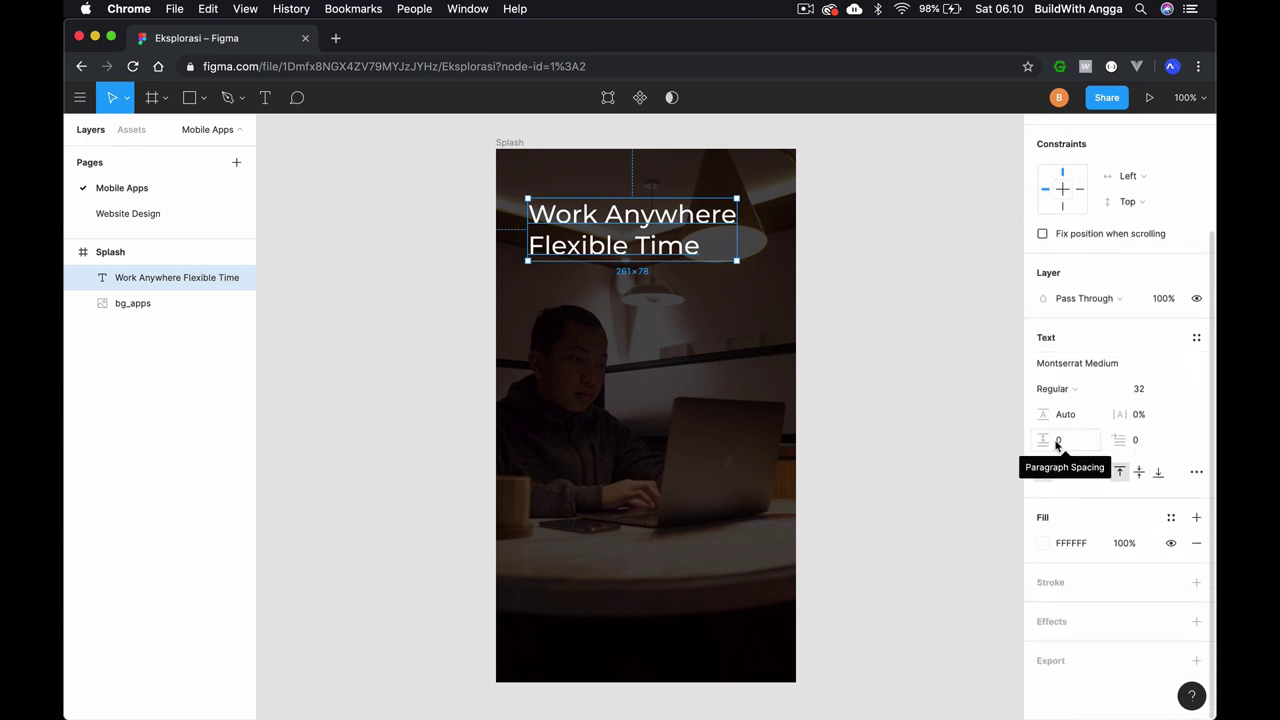
left_click_drag(1057, 445, 1132, 435)
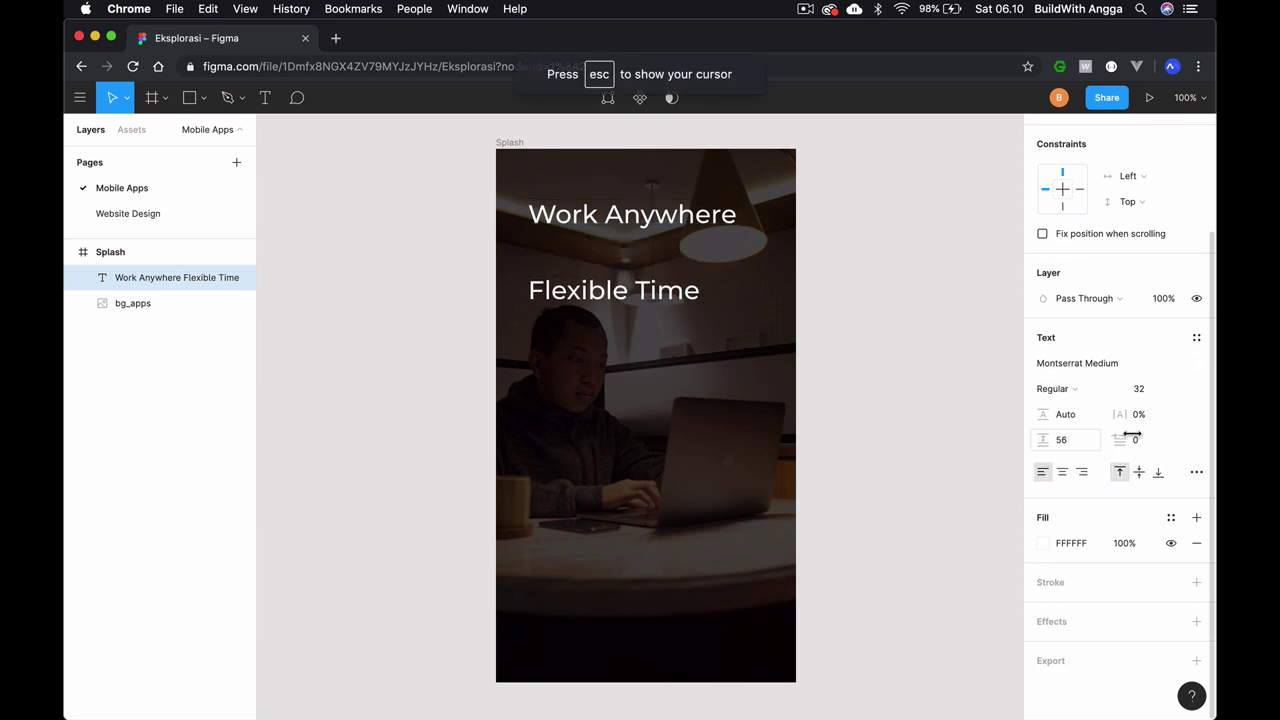
left_click_drag(1132, 435, 1147, 435)
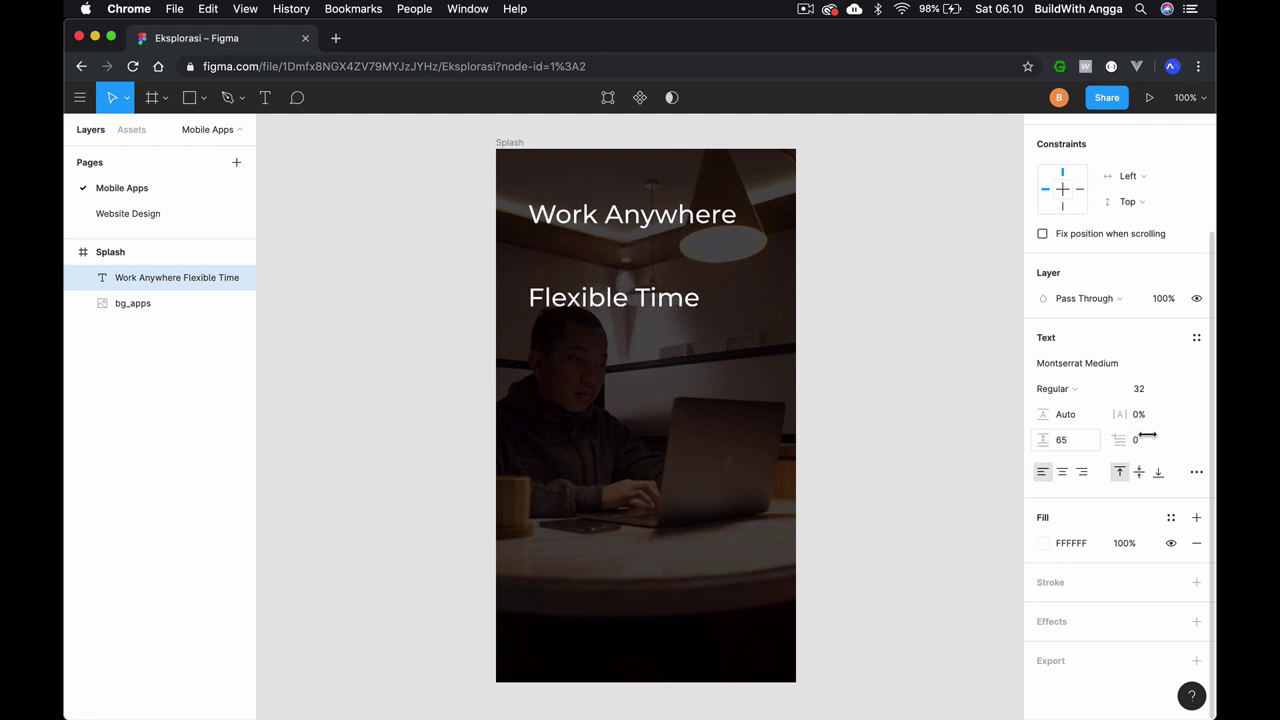
mouse_move(1147, 435)
left_mouse_down()
mouse_move(997, 451)
mouse_move(1055, 457)
left_mouse_up()
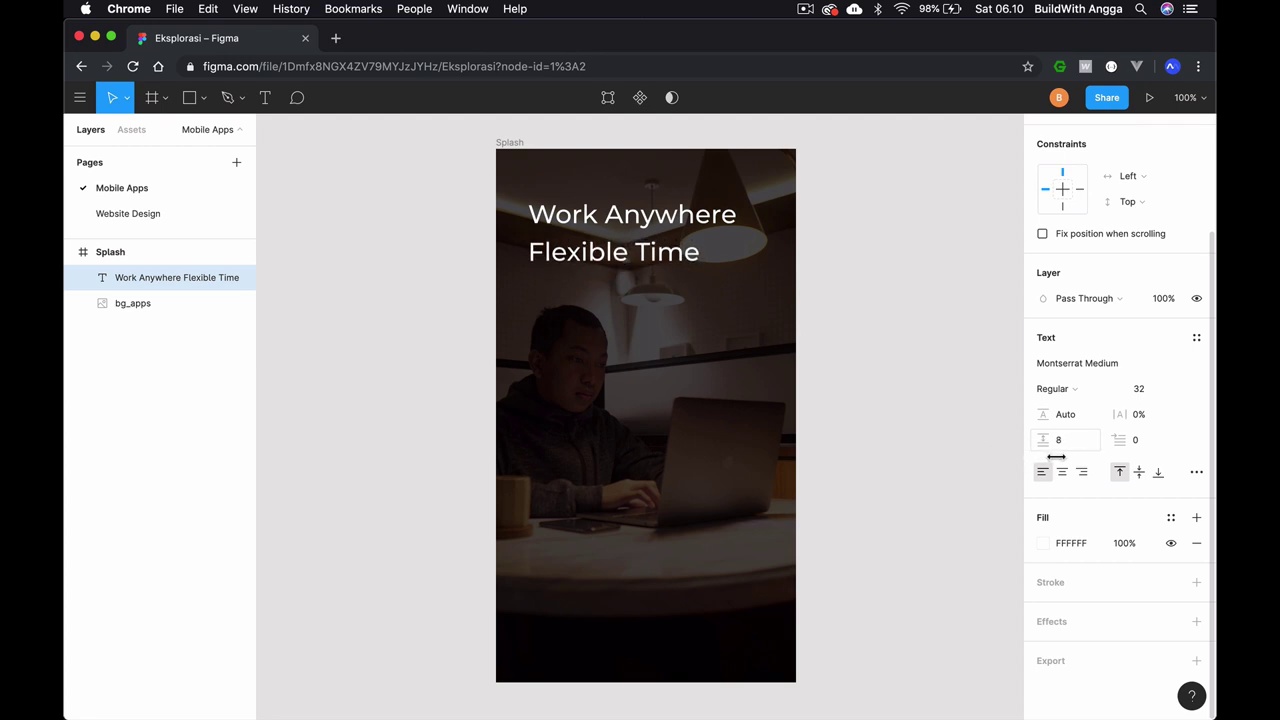
left_click(906, 331)
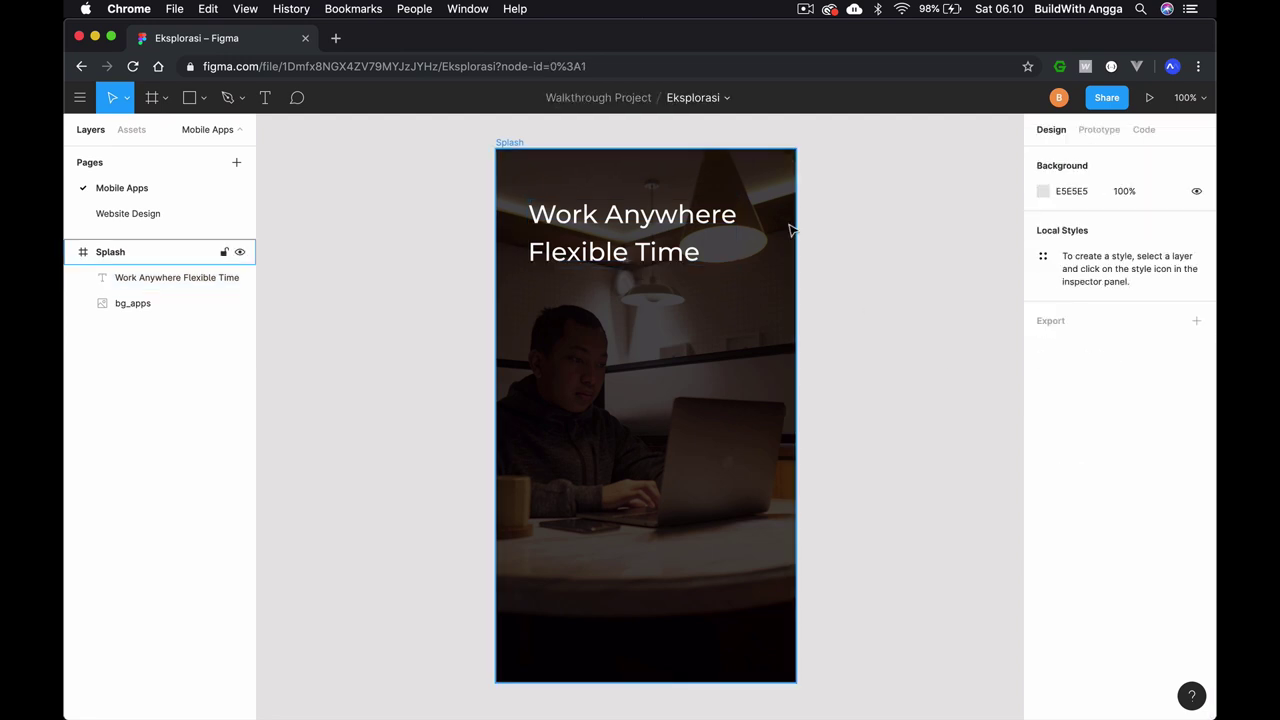
Move the headline up, centred horizontally in Splash at X 57, Y 53.
left_click(665, 224)
mouse_move(630, 226)
left_mouse_down()
mouse_move(632, 207)
mouse_move(639, 258)
mouse_move(633, 241)
mouse_move(663, 225)
mouse_move(623, 193)
mouse_move(663, 216)
mouse_move(642, 219)
left_mouse_up()
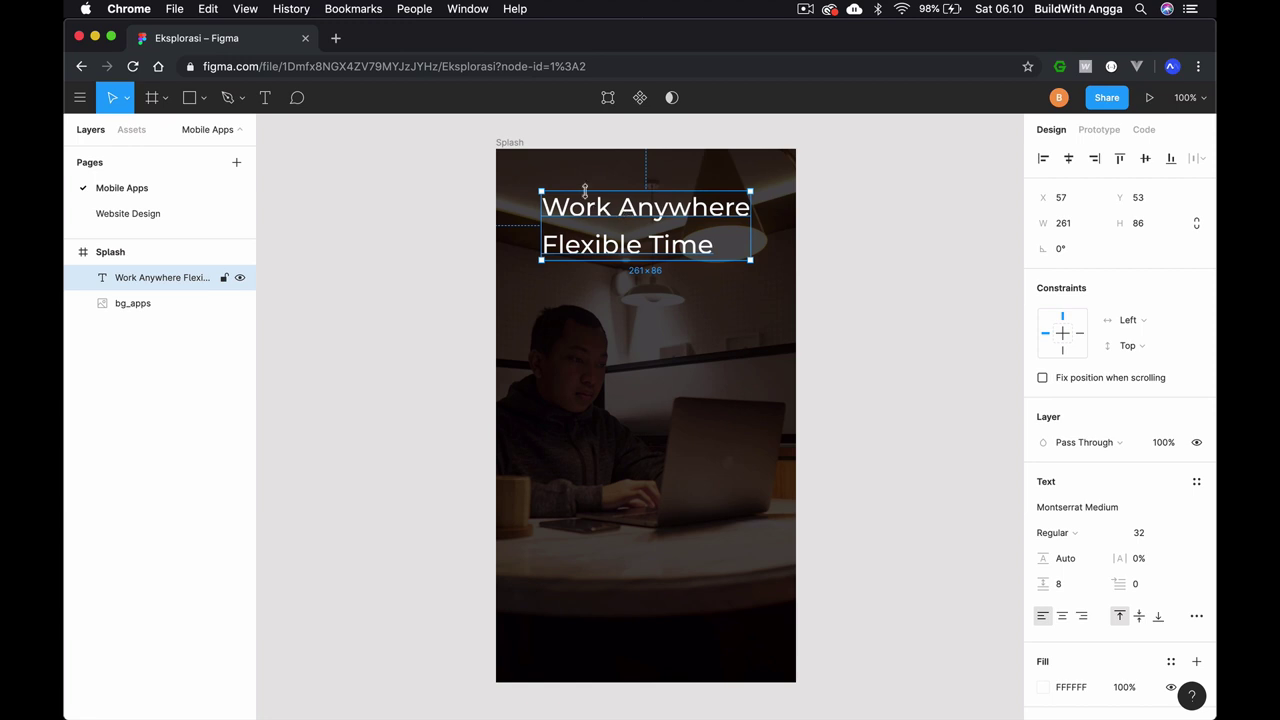
left_click(875, 208)
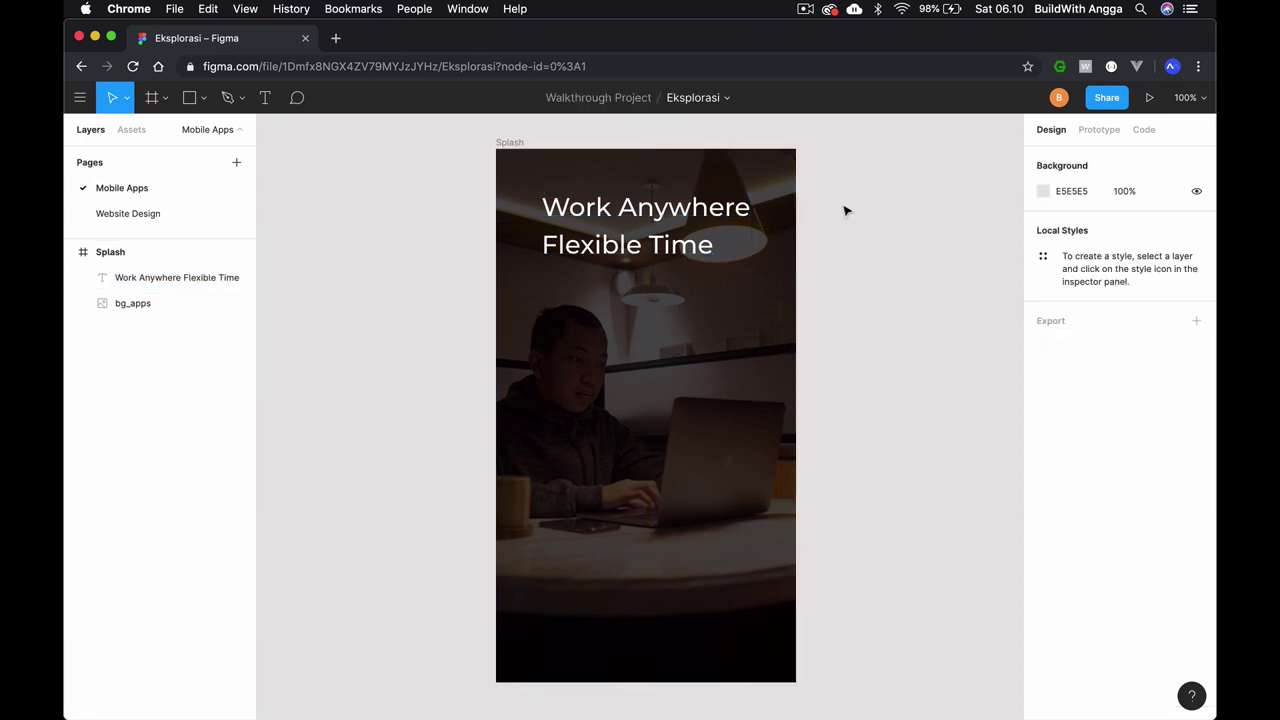
left_click(695, 212)
left_click_drag(695, 212, 705, 213)
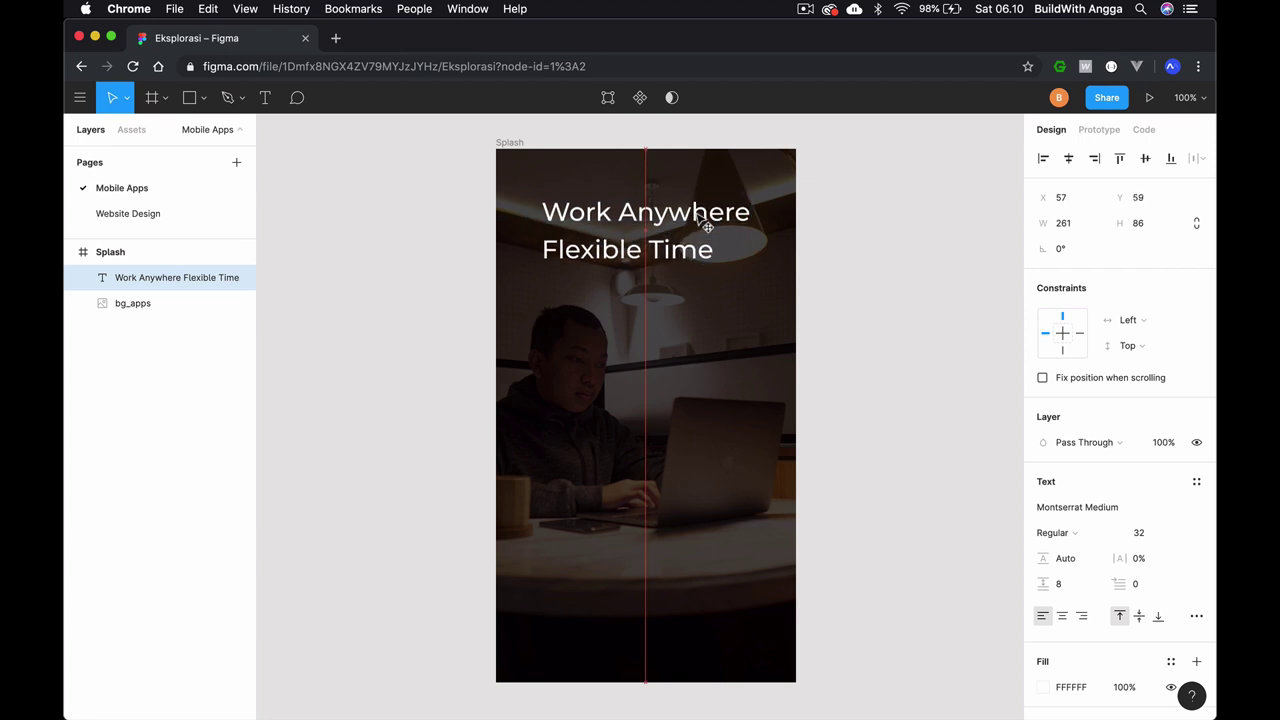
Delete the accidental Alt-drag duplicates of the headline.
mouse_move(705, 213)
left_mouse_down()
mouse_move(717, 211)
mouse_move(735, 345)
left_mouse_up()
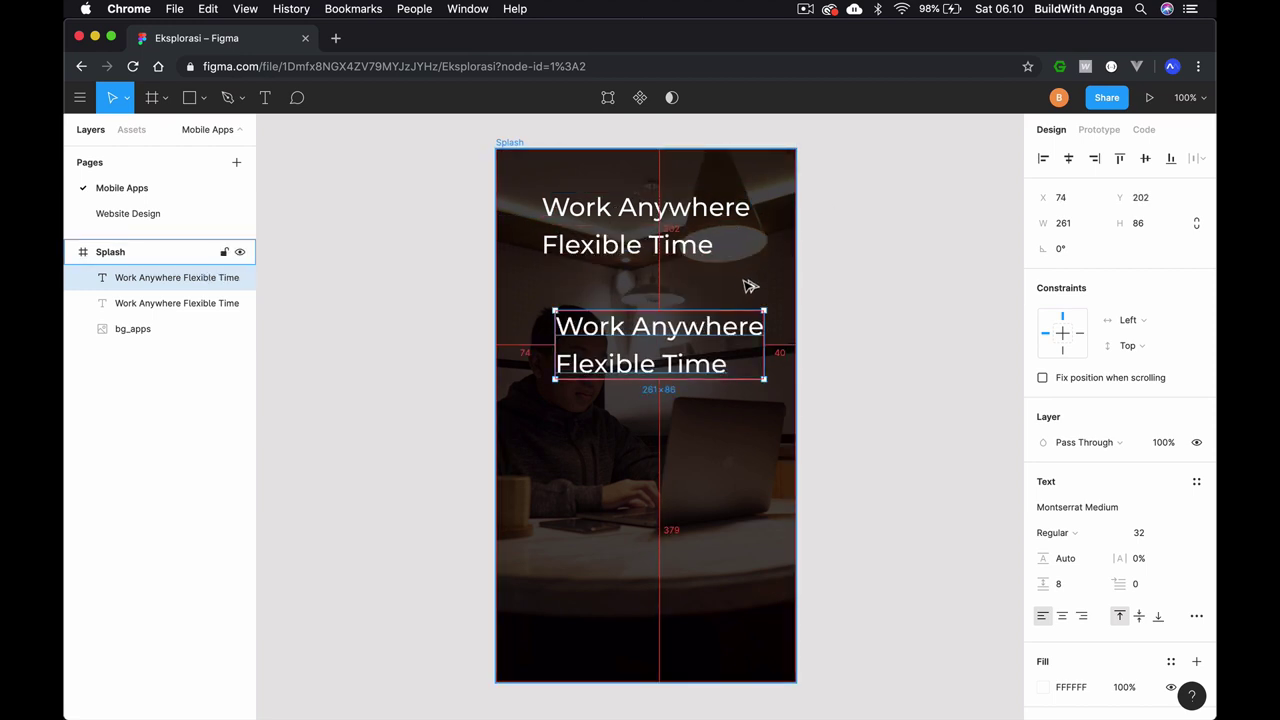
key("Delete")
left_click(675, 243)
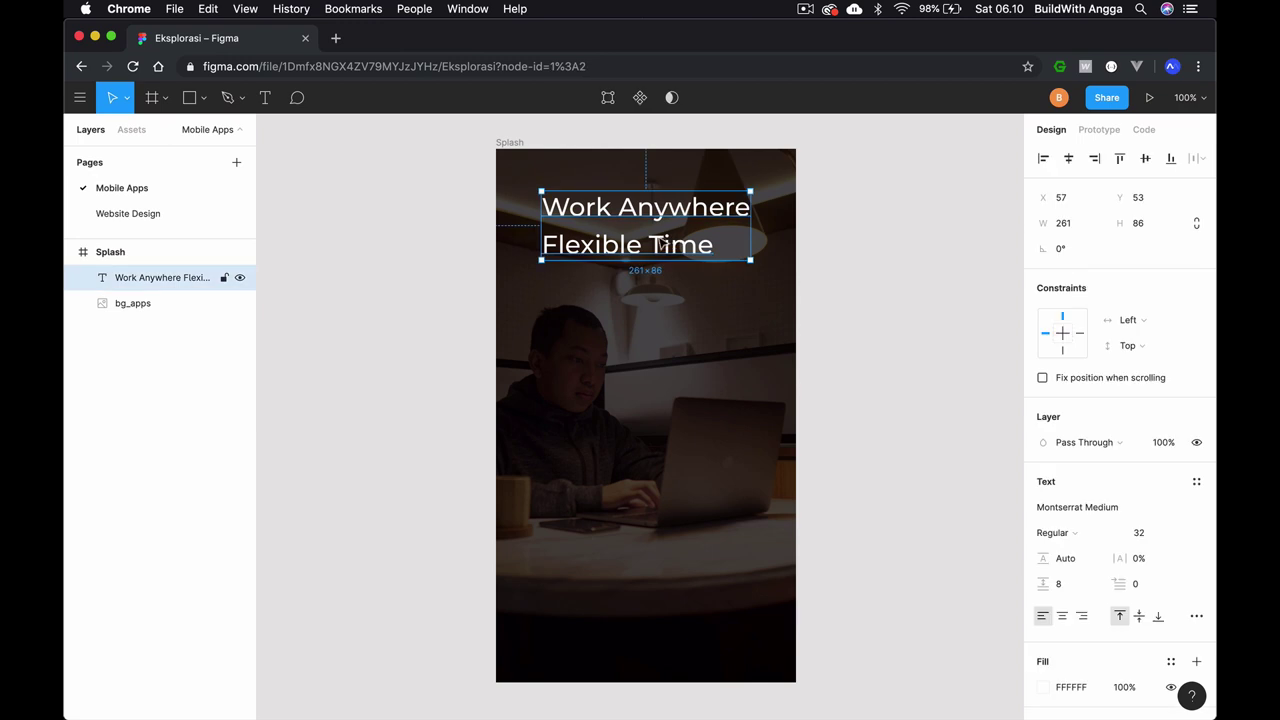
left_click_drag(678, 245, 670, 377)
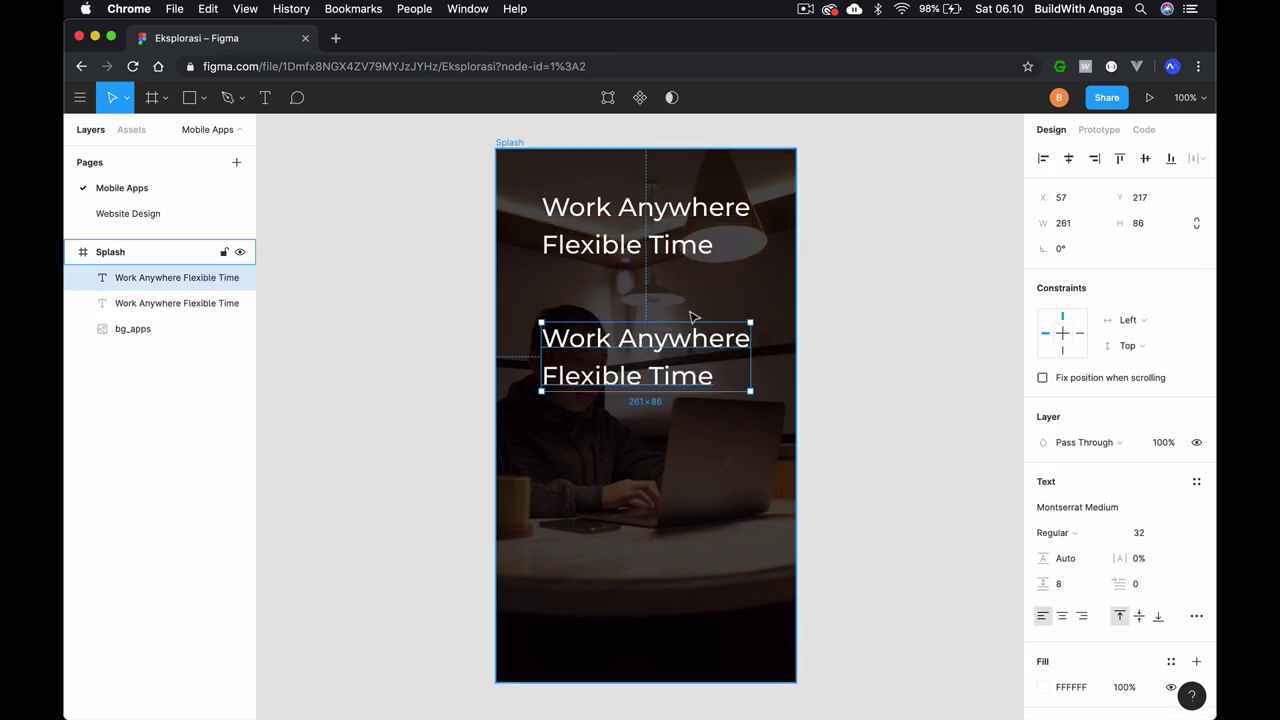
key("Delete")
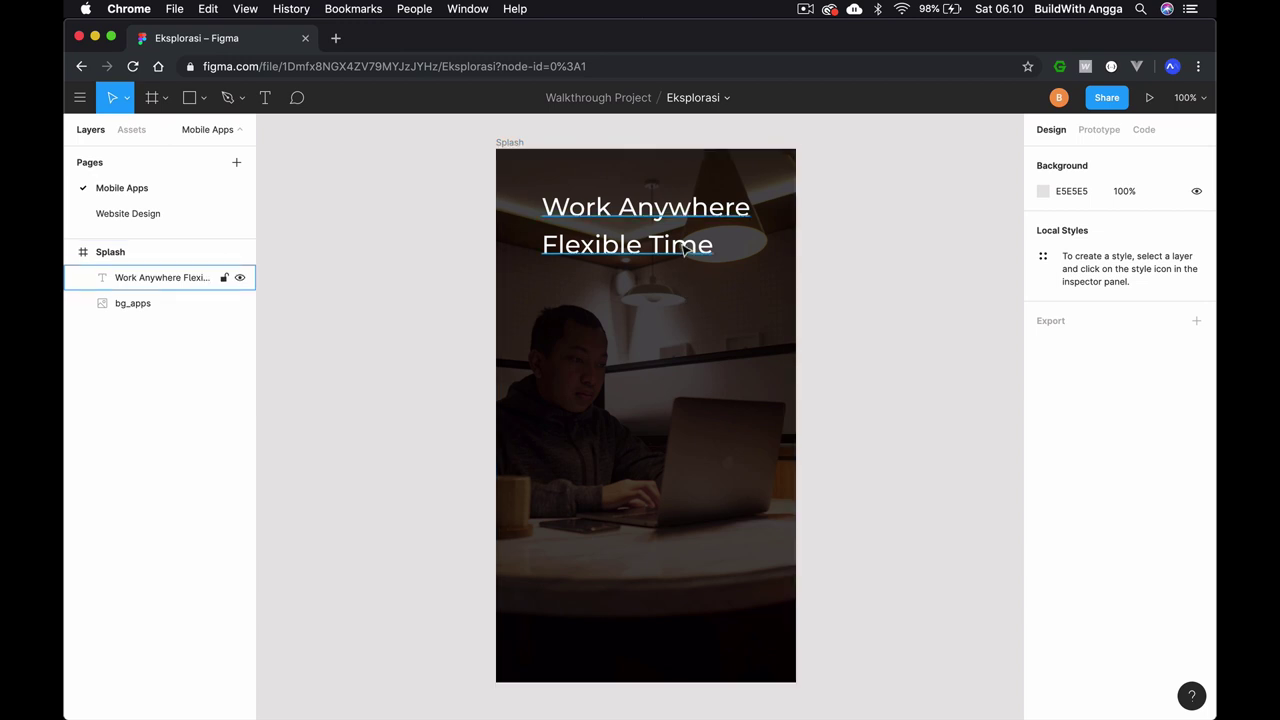
left_click(684, 248)
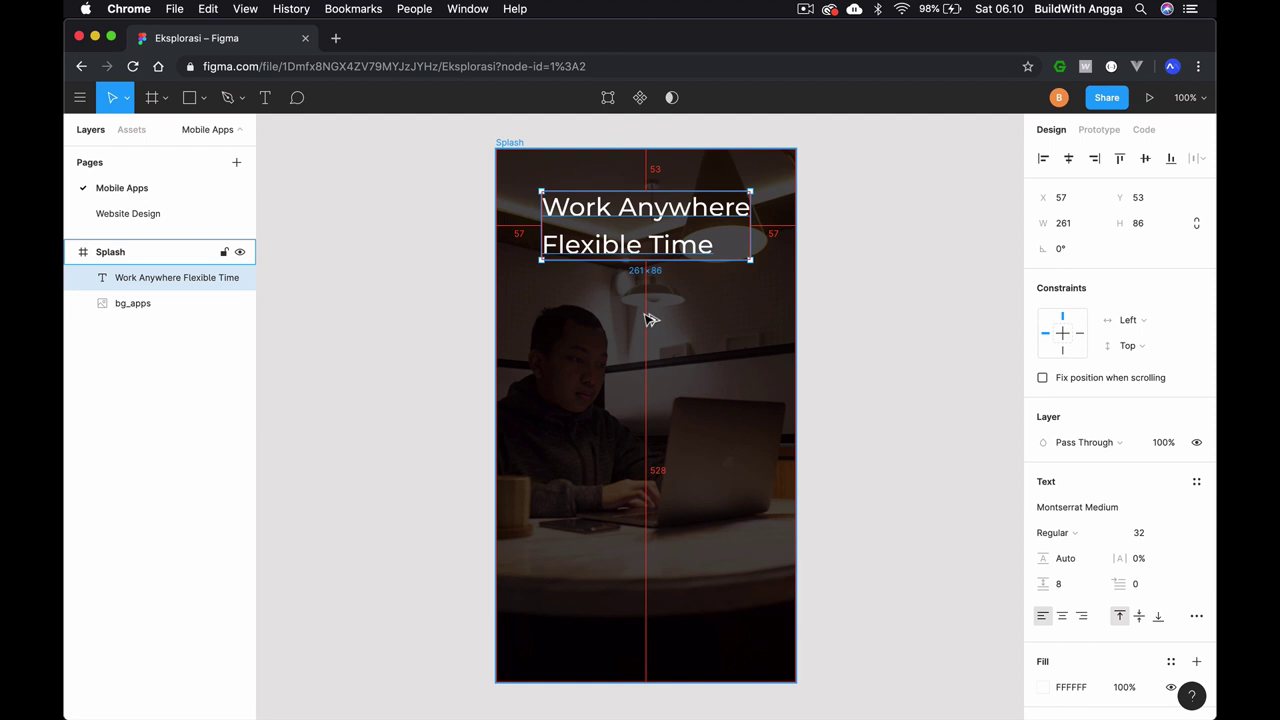
mouse_move(671, 226)
left_mouse_down()
mouse_move(648, 184)
mouse_move(659, 351)
left_mouse_up()
Remove the remaining duplicate headline copies, leaving a single text layer.
key("Delete")
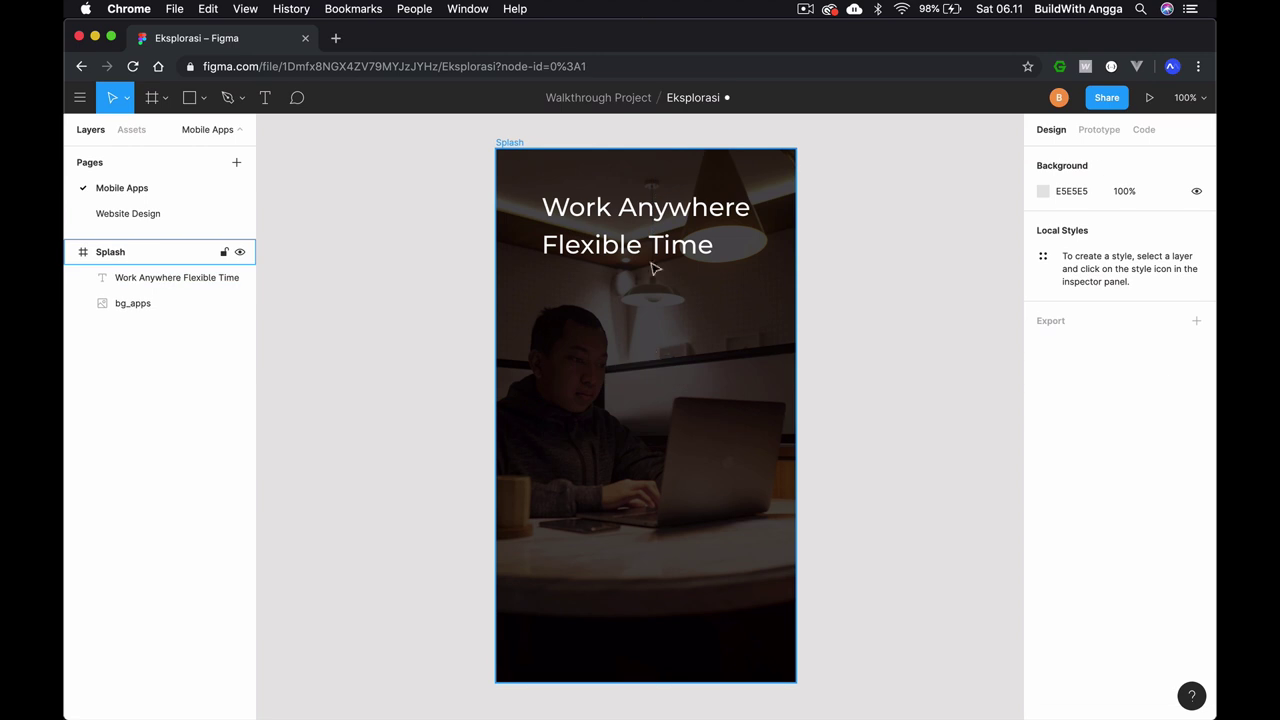
left_click(685, 250)
mouse_move(685, 250)
left_mouse_down()
mouse_move(661, 230)
mouse_move(677, 398)
left_mouse_up()
key("Delete")
Nudge the headline with arrow keys to X 40, Y 40 in Splash.
left_click(678, 246)
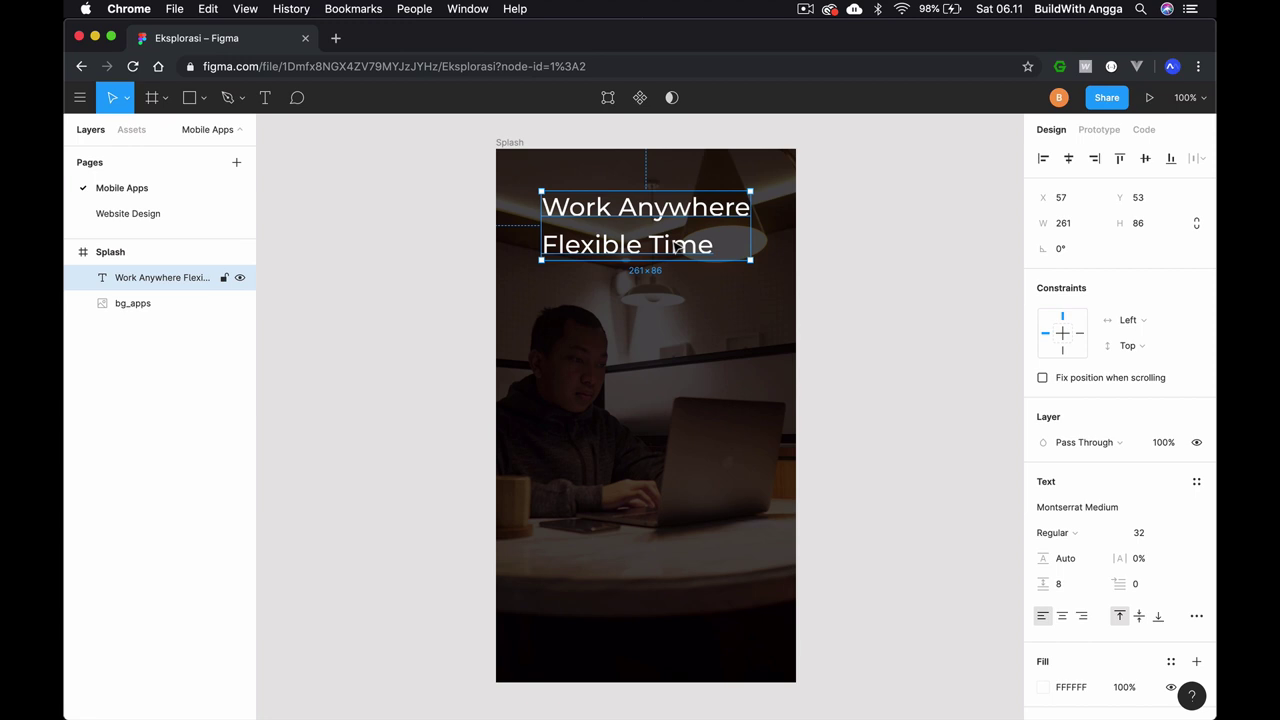
key("alt")
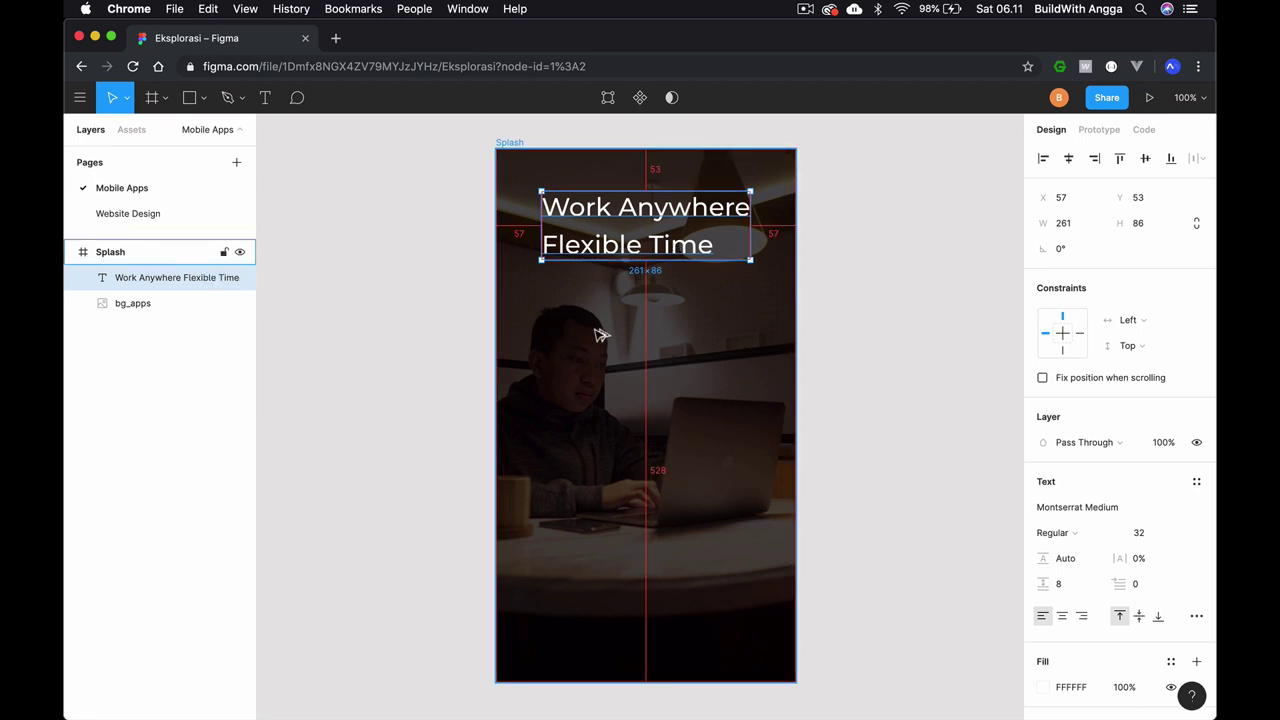
key("Up")
key("Up")
key("Up")
key("Up")
key("Up")
key("Up")
key("Up")
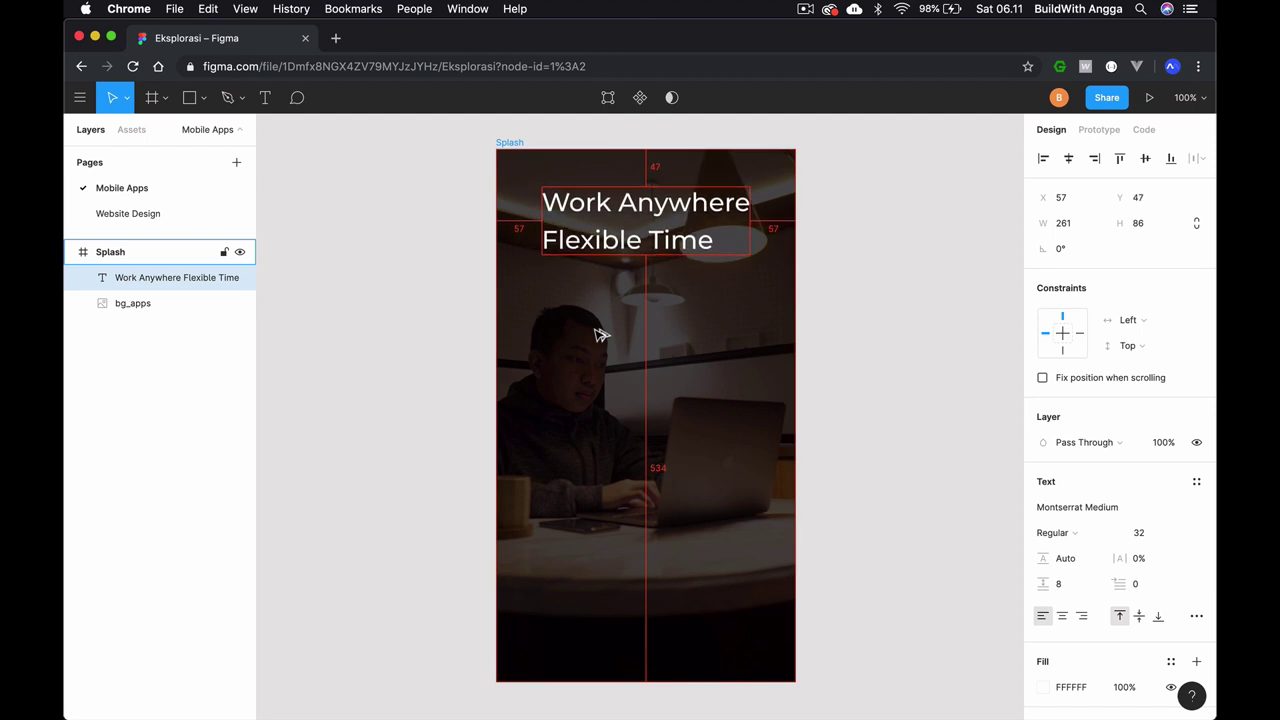
key("Up")
key("Up")
key("Up")
key("Up")
key("Up")
key("Up")
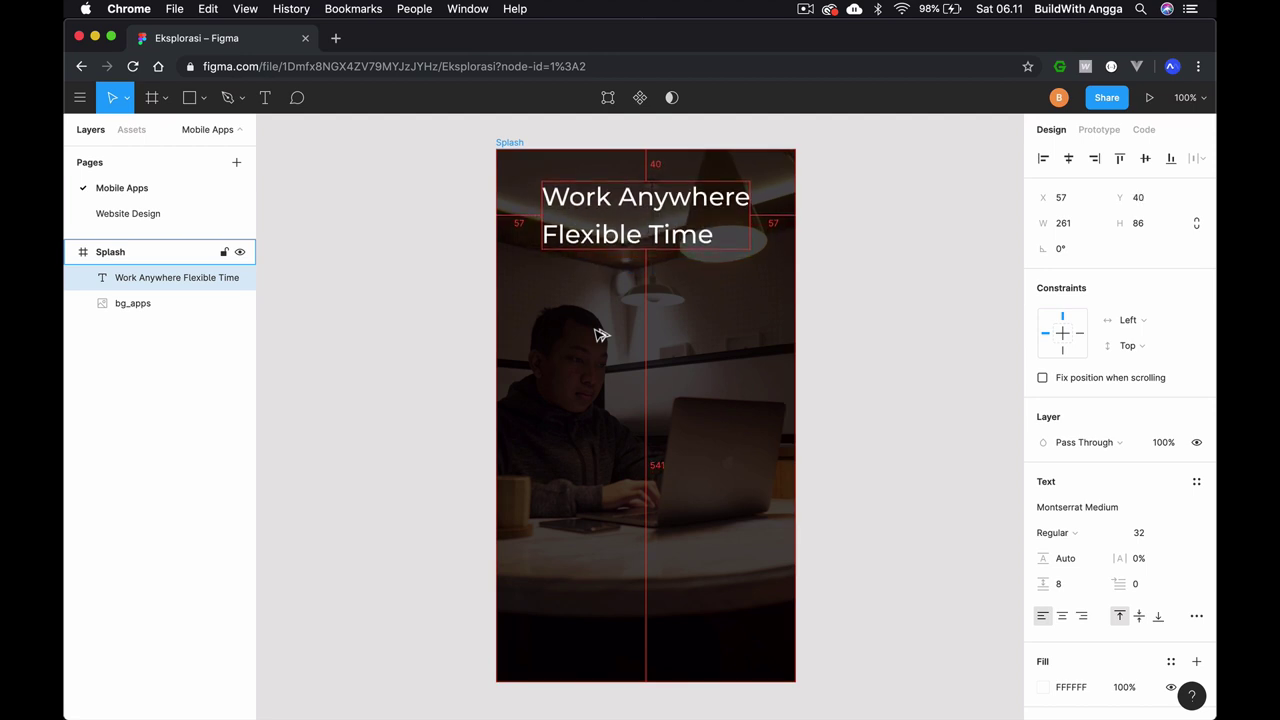
key("shift+Left")
key("shift+Left")
key("Left")
key("Left")
key("Left")
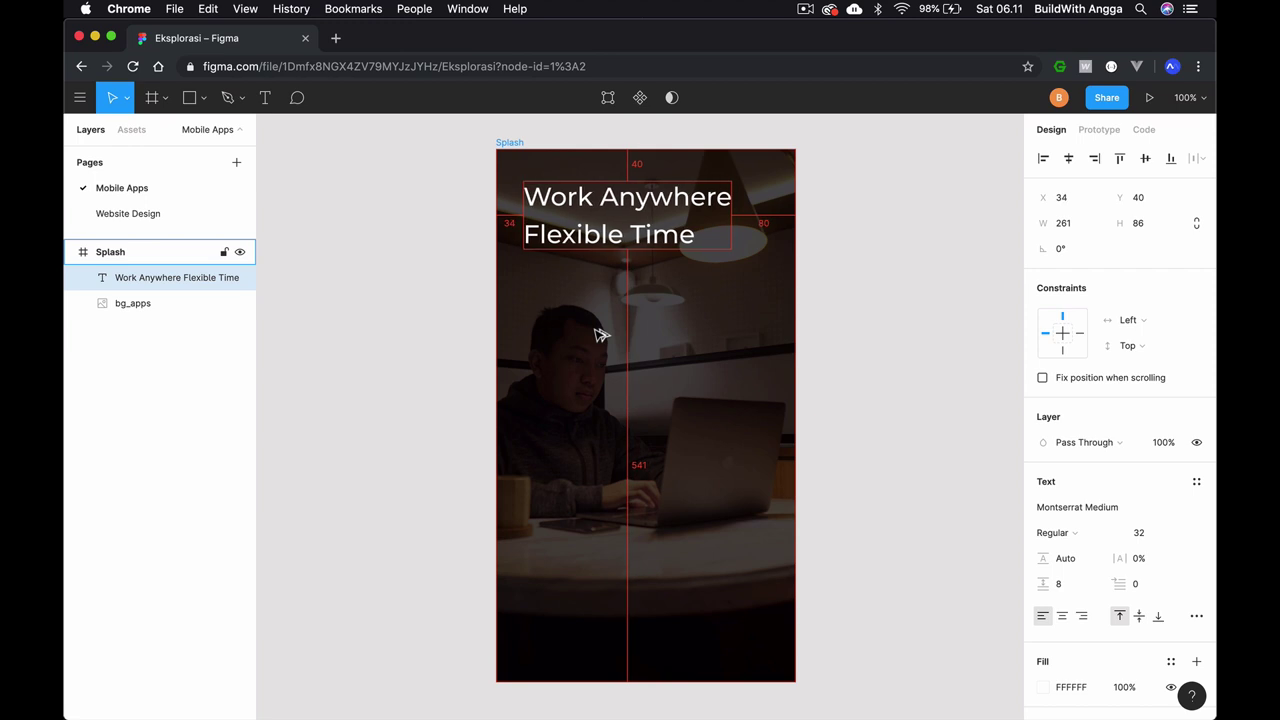
key("Left")
key("Left")
key("Left")
key("Left")
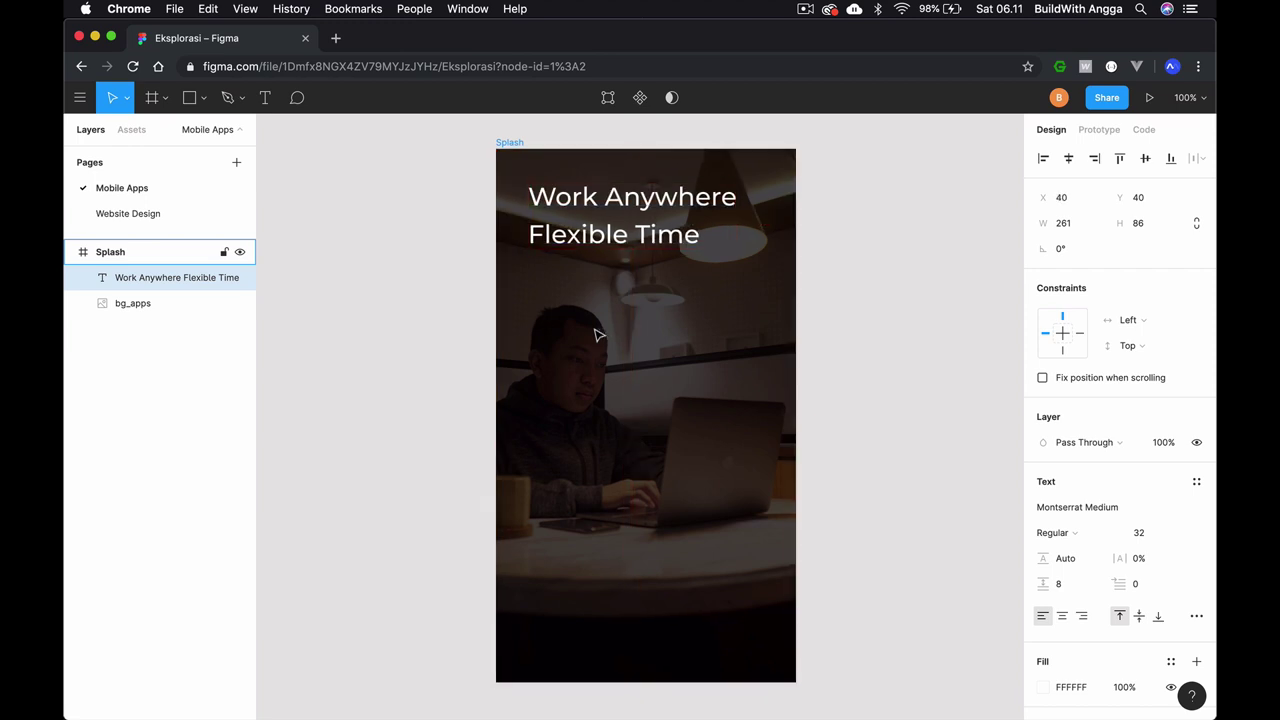
left_click(881, 277)
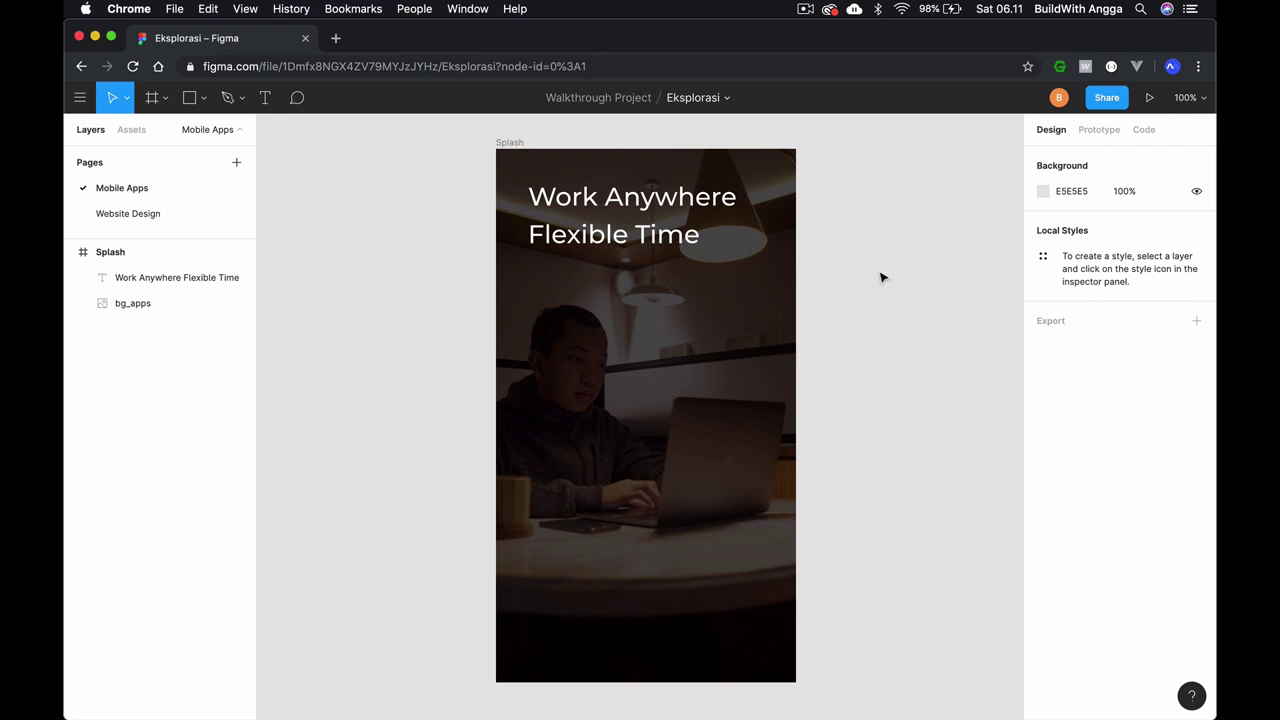
left_click(681, 222)
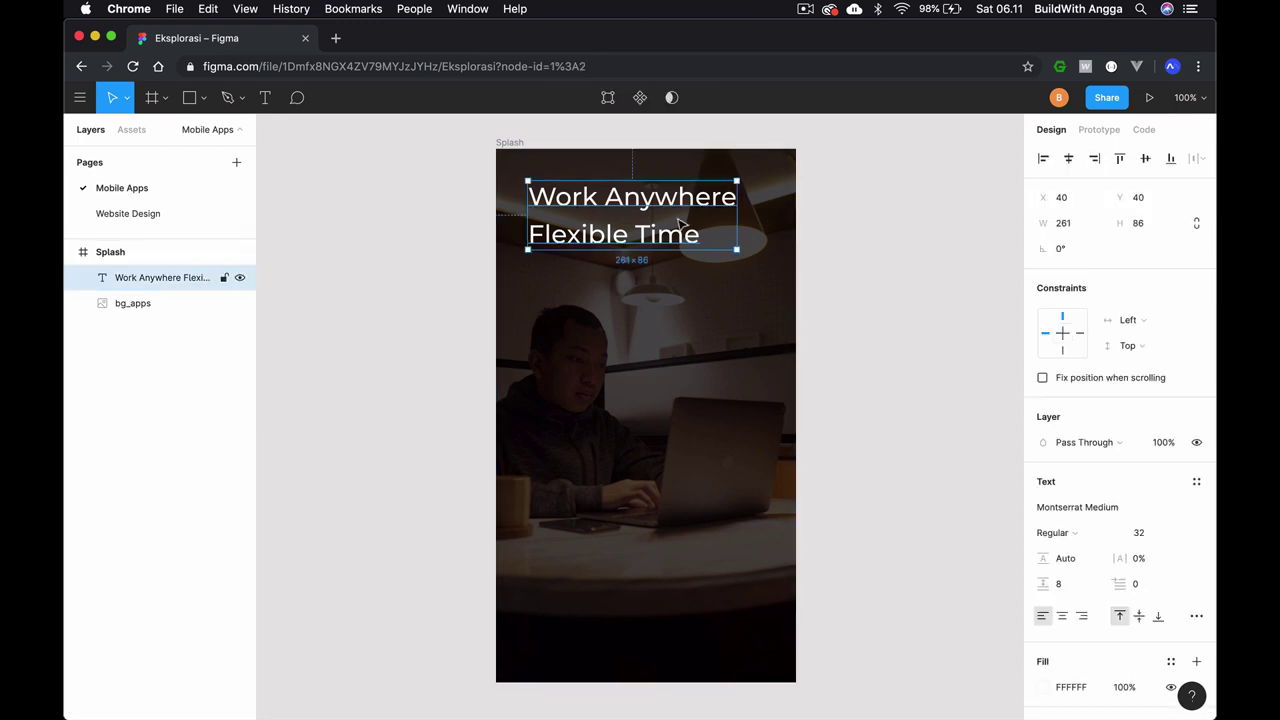